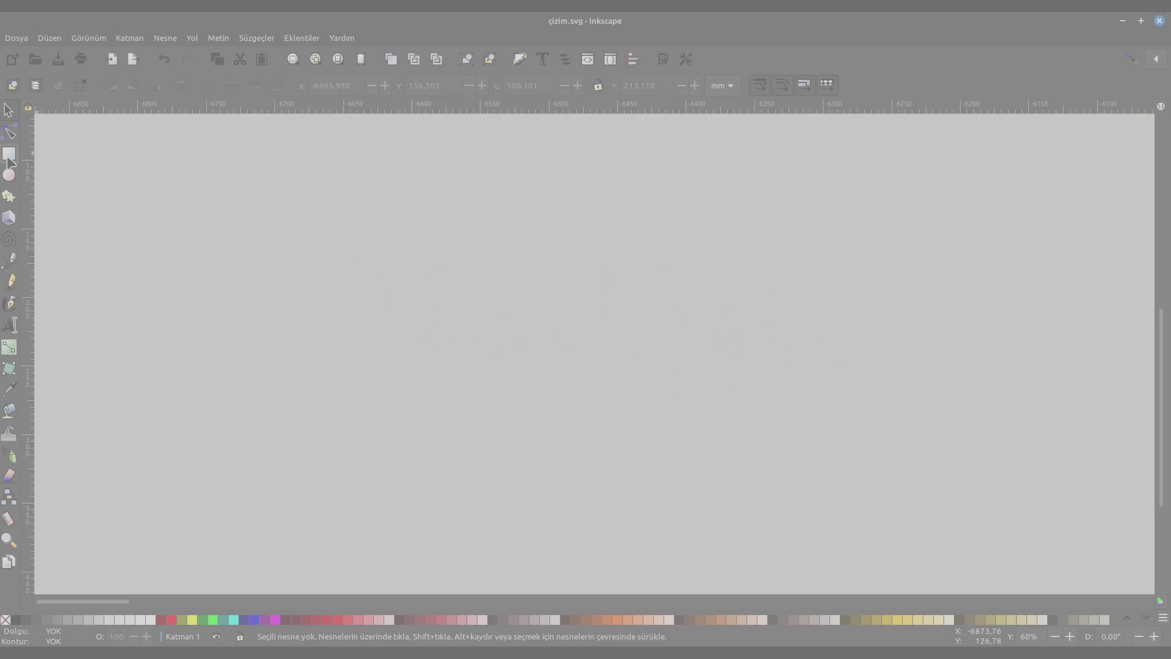
Draw a tall narrow rectangle and add a shorter, wider duplicate of it.
click(8, 154)
drag(437, 214, 497, 401)
click(8, 110)
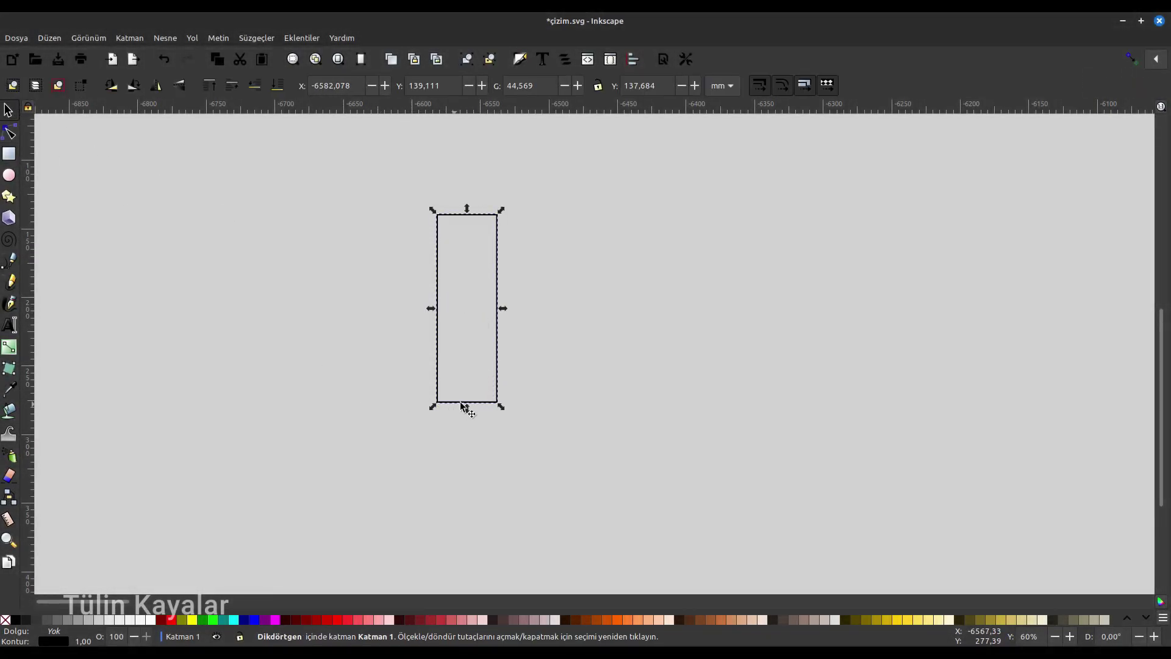
key(ctrl+d)
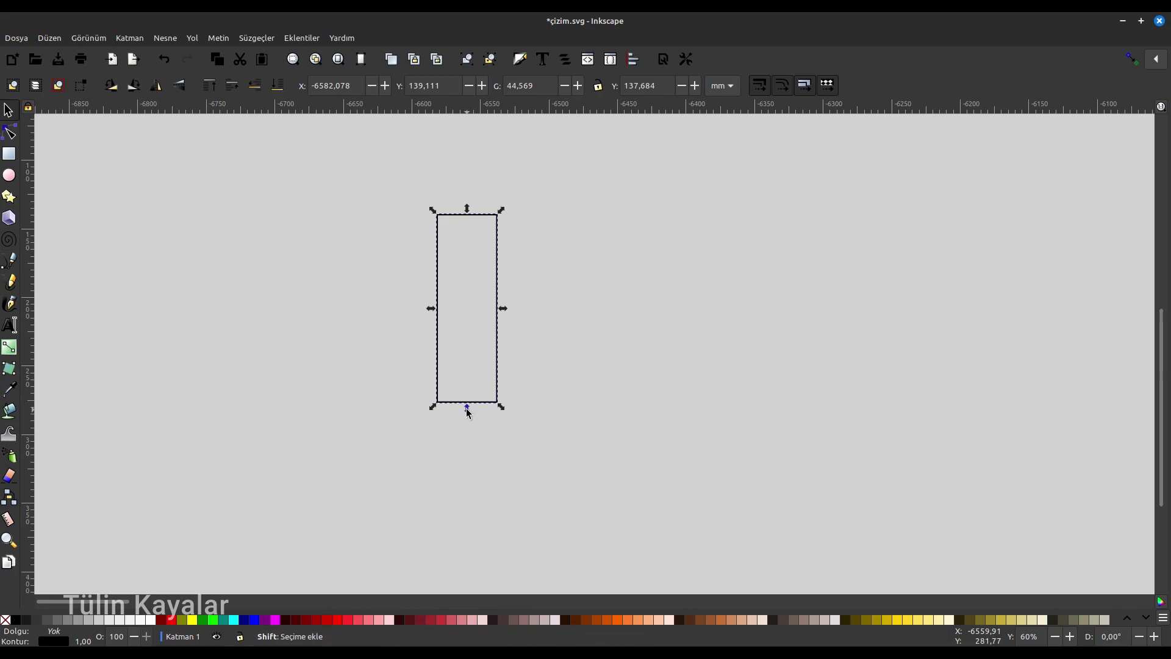
drag(467, 406, 468, 388)
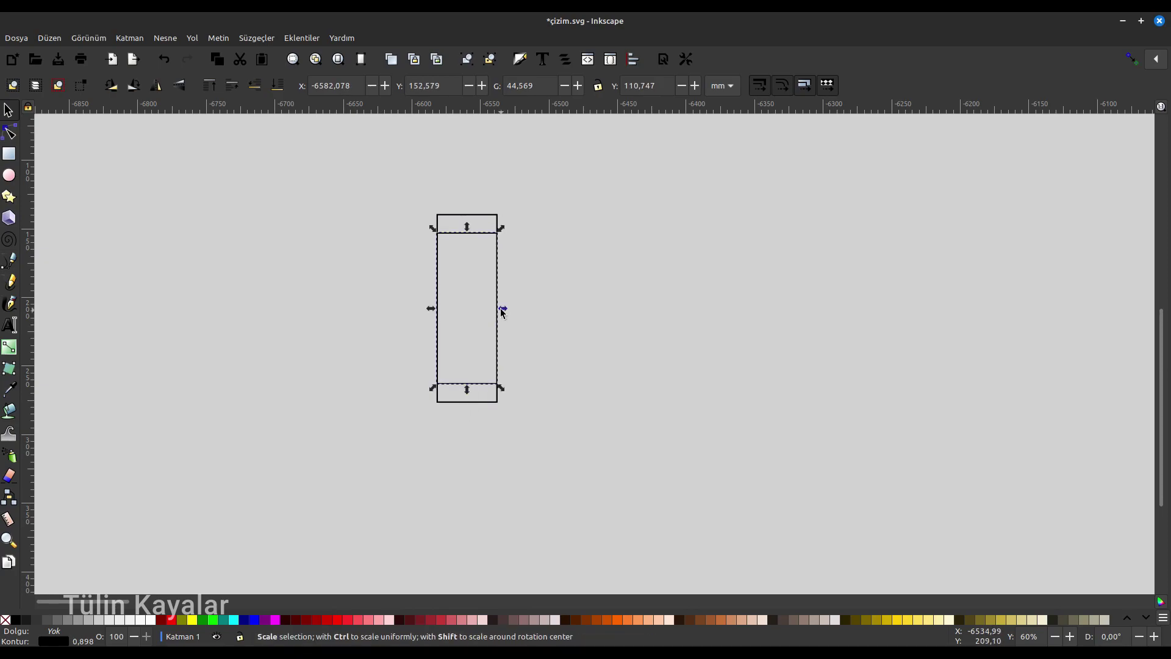
drag(503, 308, 511, 308)
Duplicate both rectangles rotated 90° into a cross, then select all four.
click(392, 215)
drag(392, 209, 565, 418)
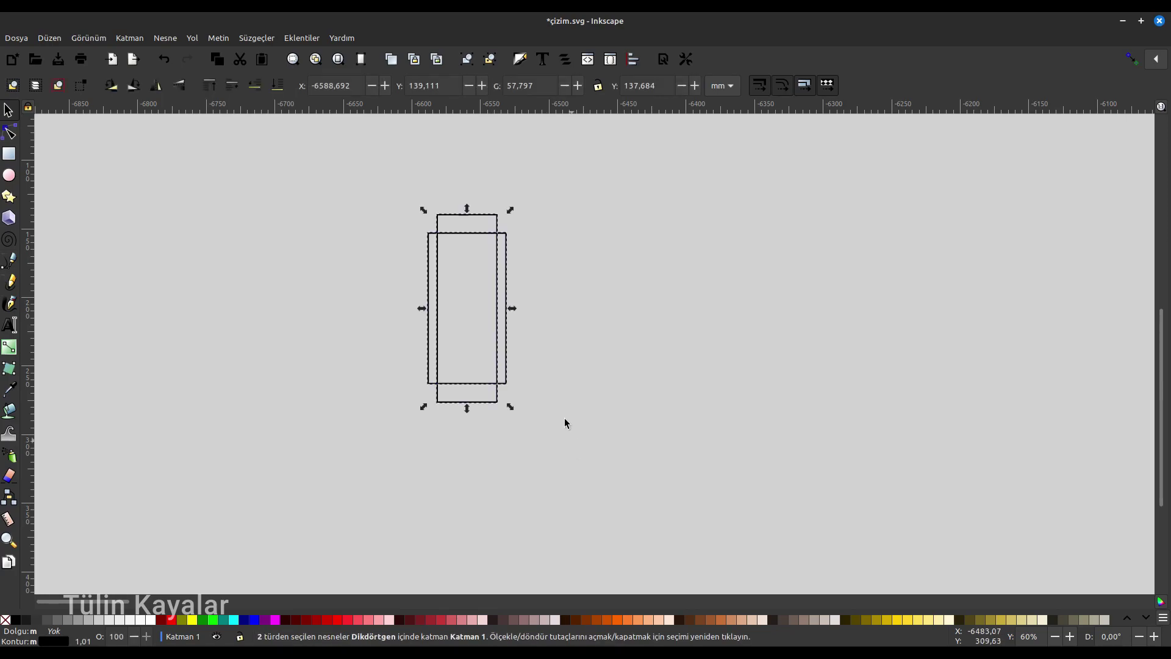
key(ctrl+d)
click(140, 89)
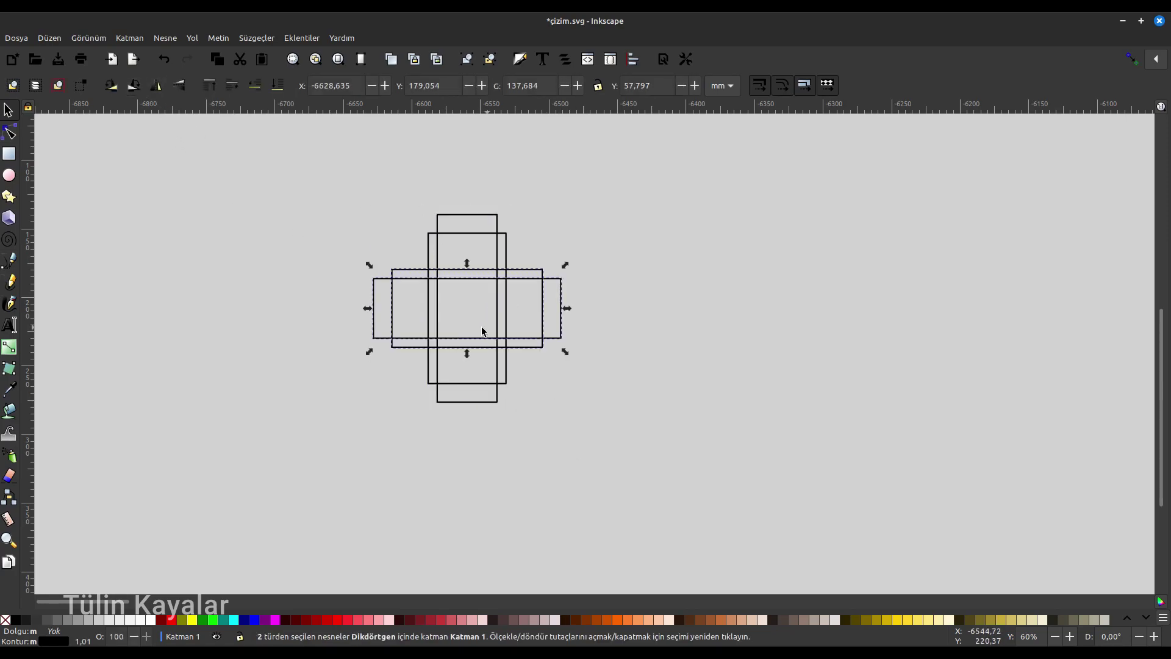
click(377, 378)
drag(333, 169, 591, 461)
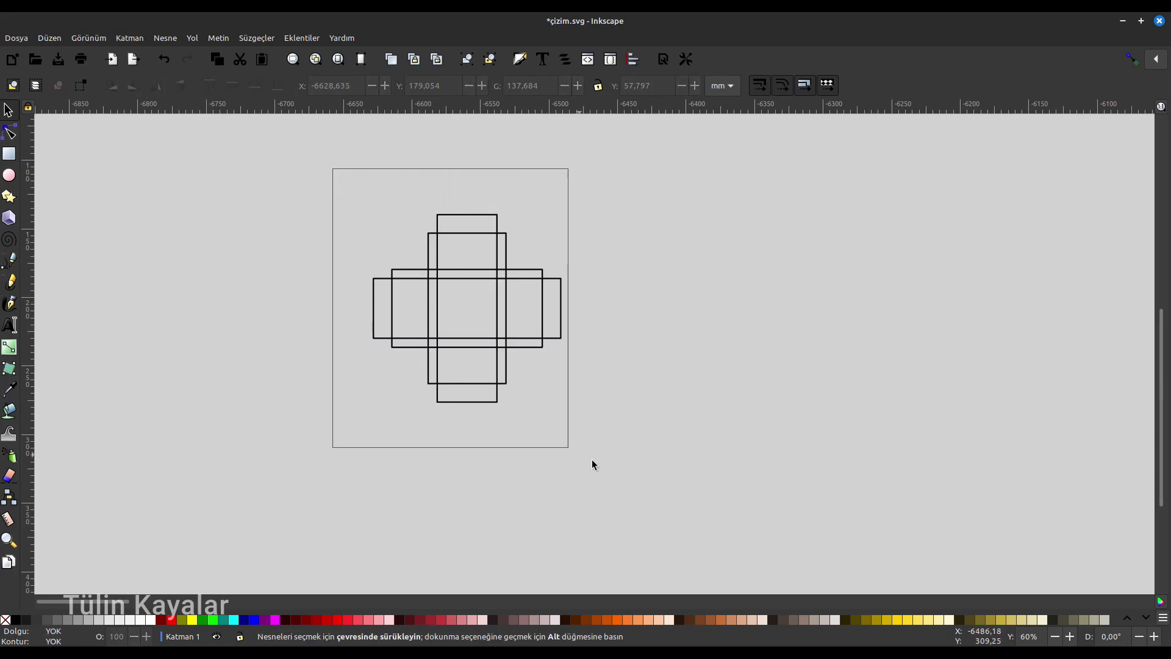
Join the four rectangles into one path with Path > Combine and move it left.
click(192, 38)
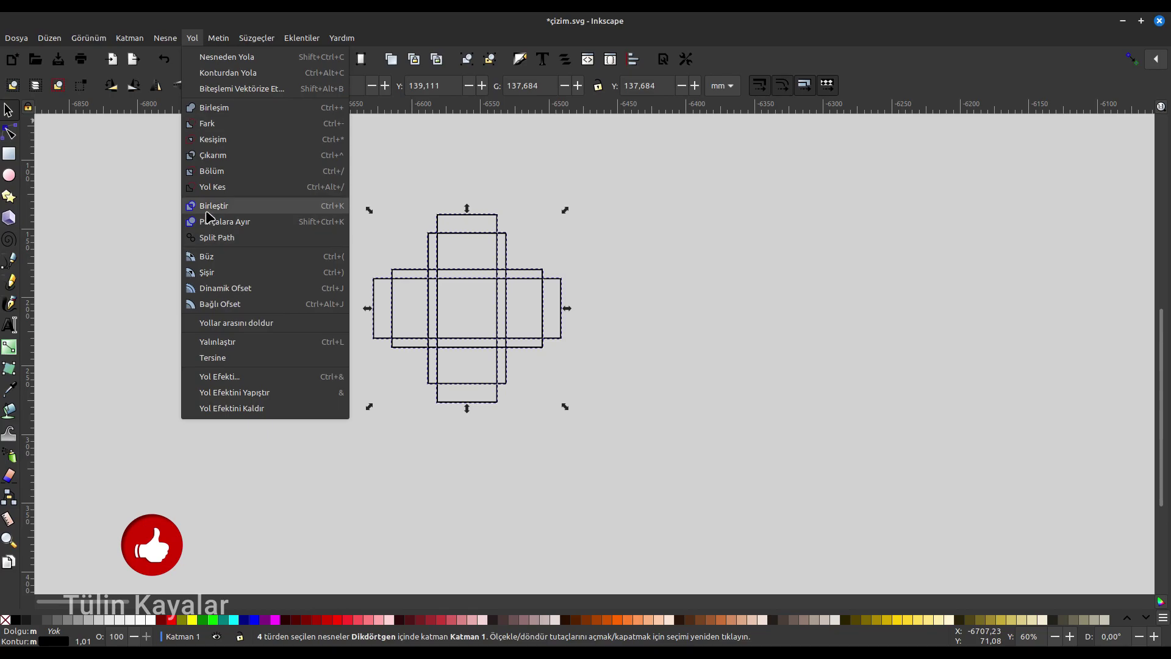
click(210, 208)
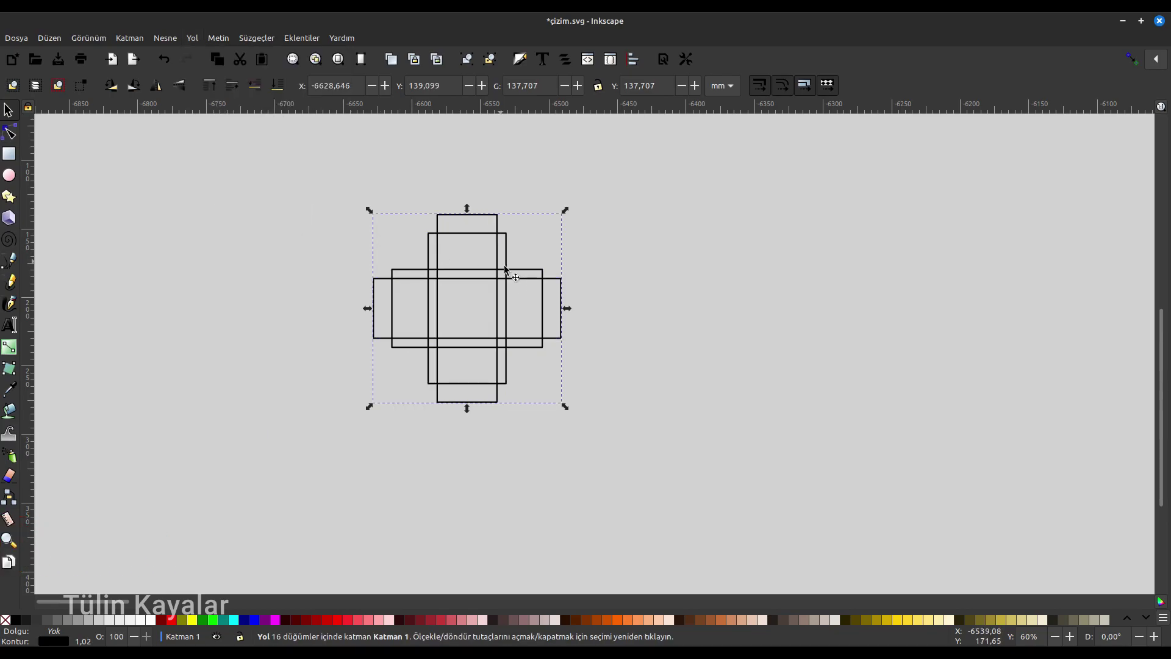
drag(502, 276, 375, 294)
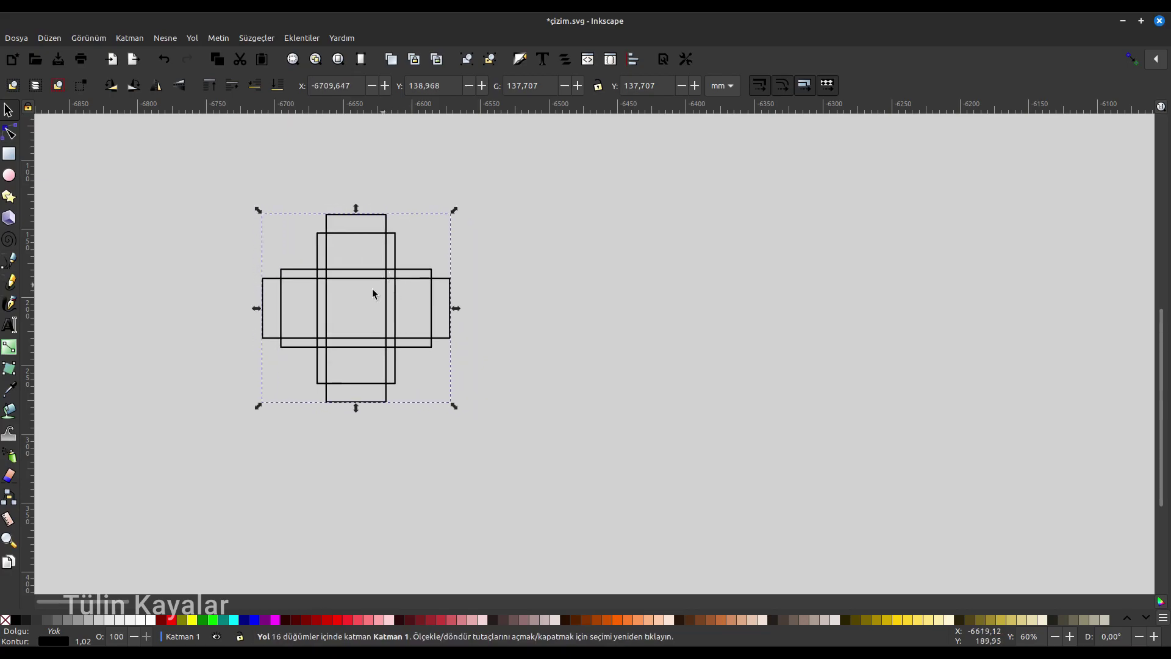
Add the Knot live path effect to the combined cross from Path > Path Effects.
click(192, 39)
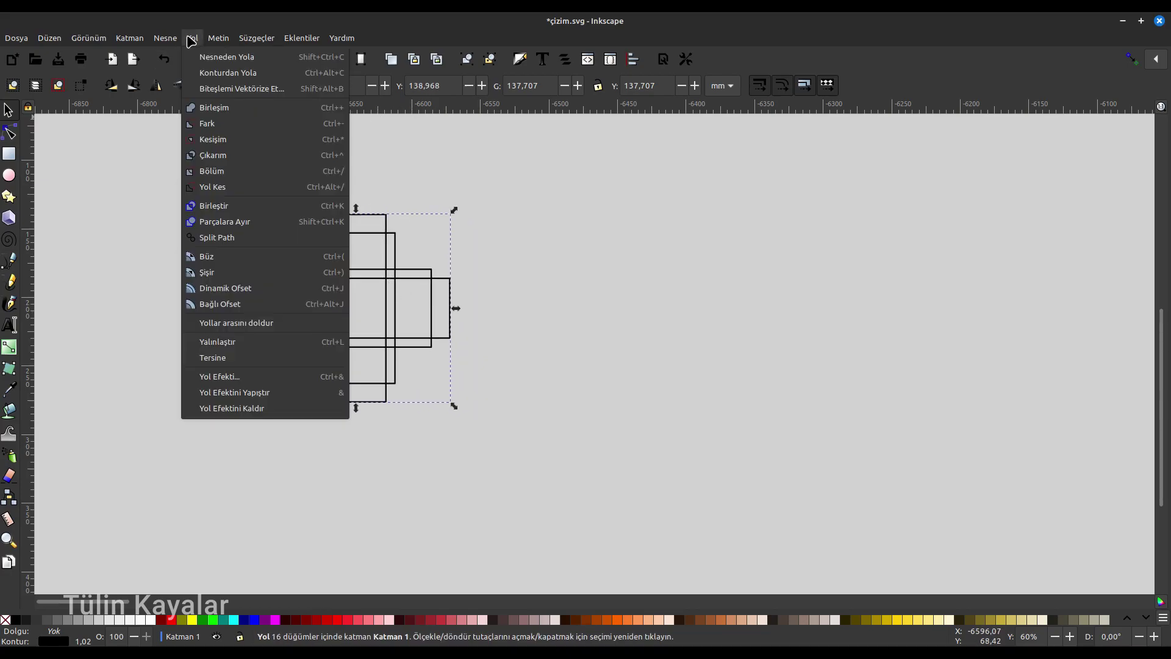
click(231, 377)
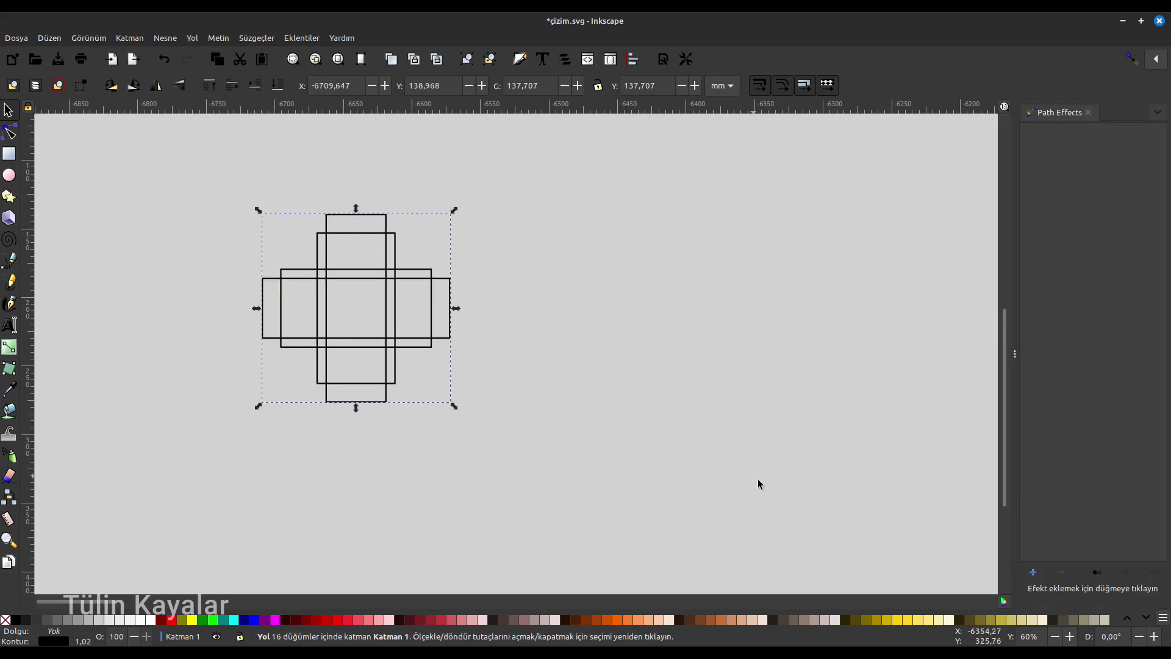
click(1032, 573)
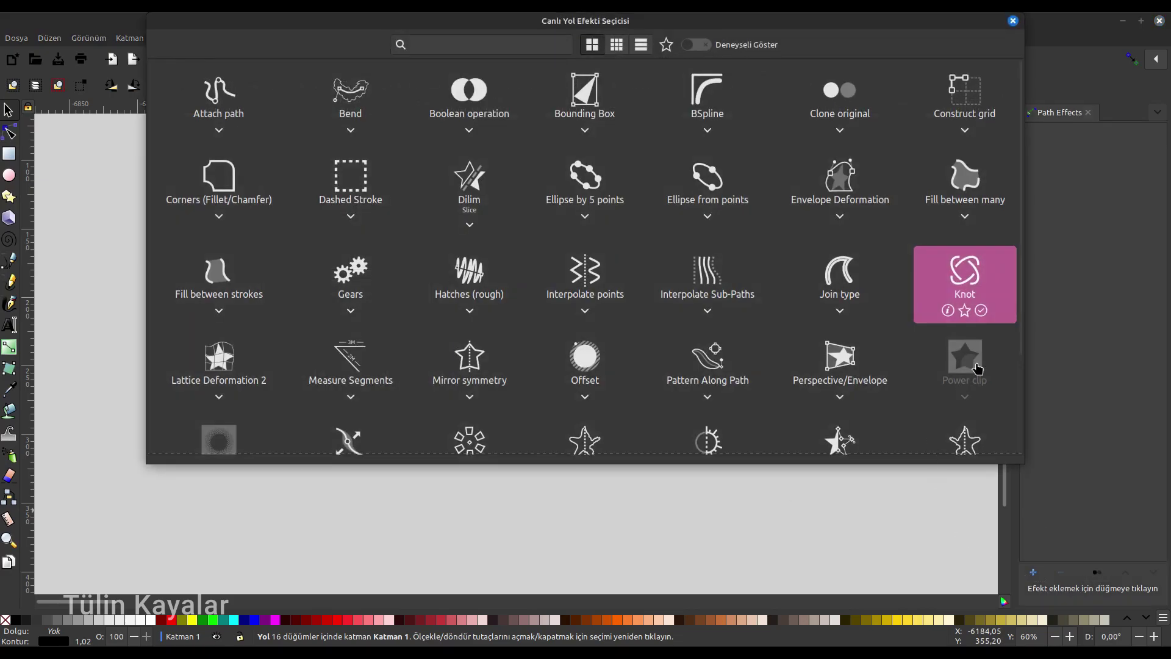
click(966, 281)
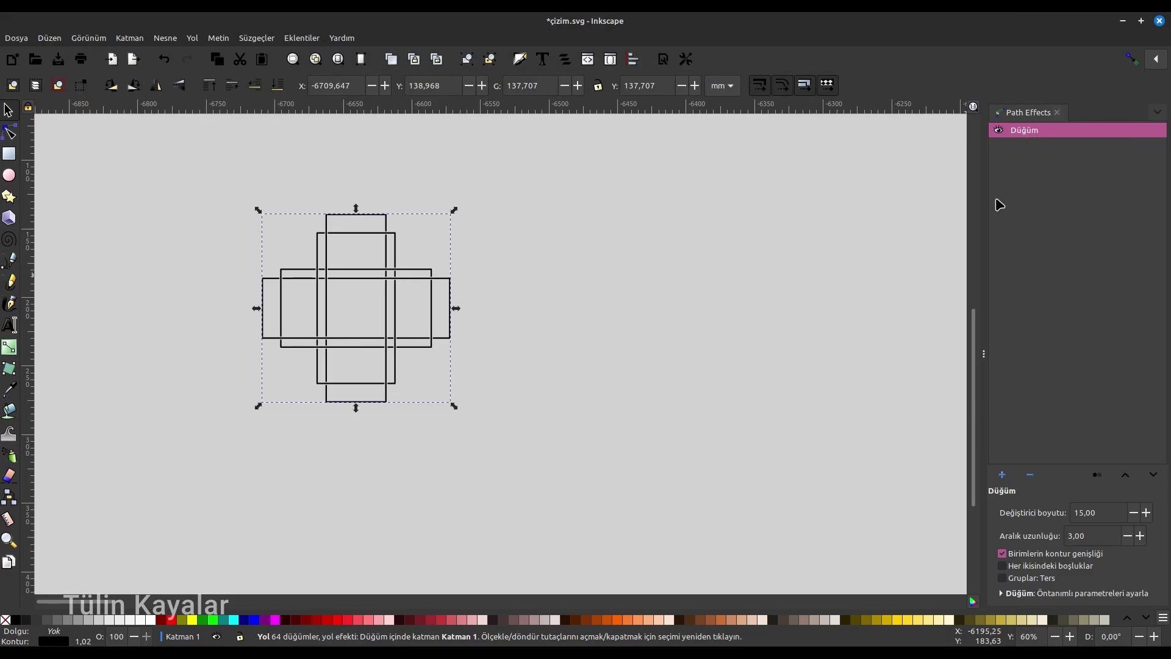
Raise the Knot gap length (Aralık uzunluğu) from 3.00, trying 9, to 12.
scroll(328, 322, up, 2)
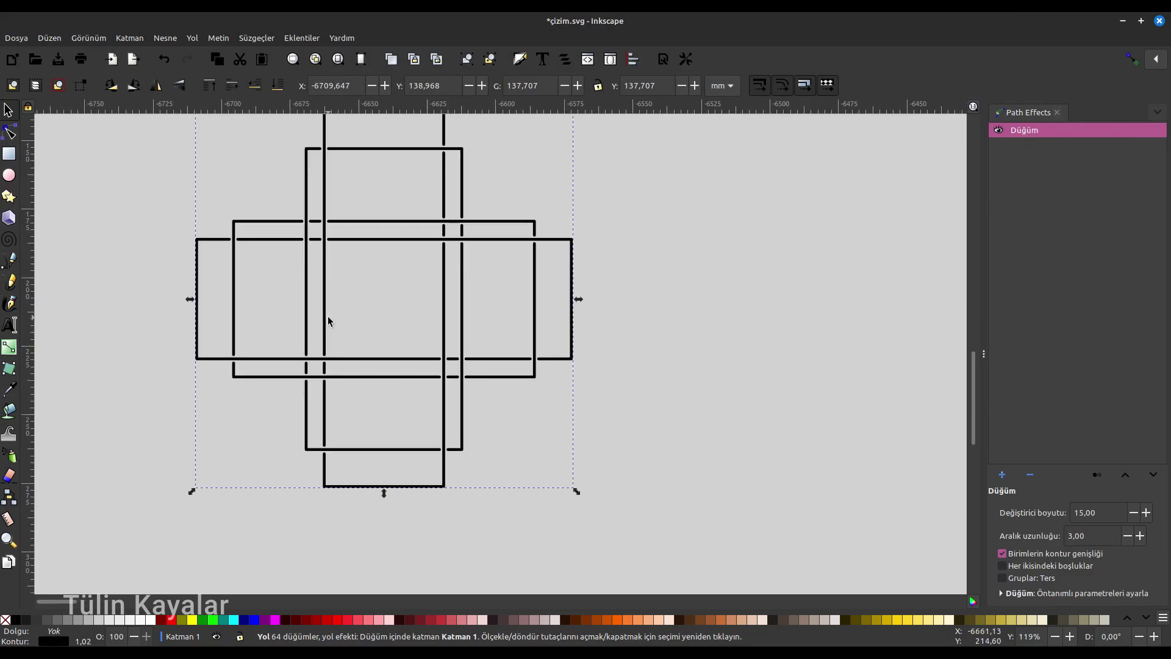
scroll(424, 314, up, 4)
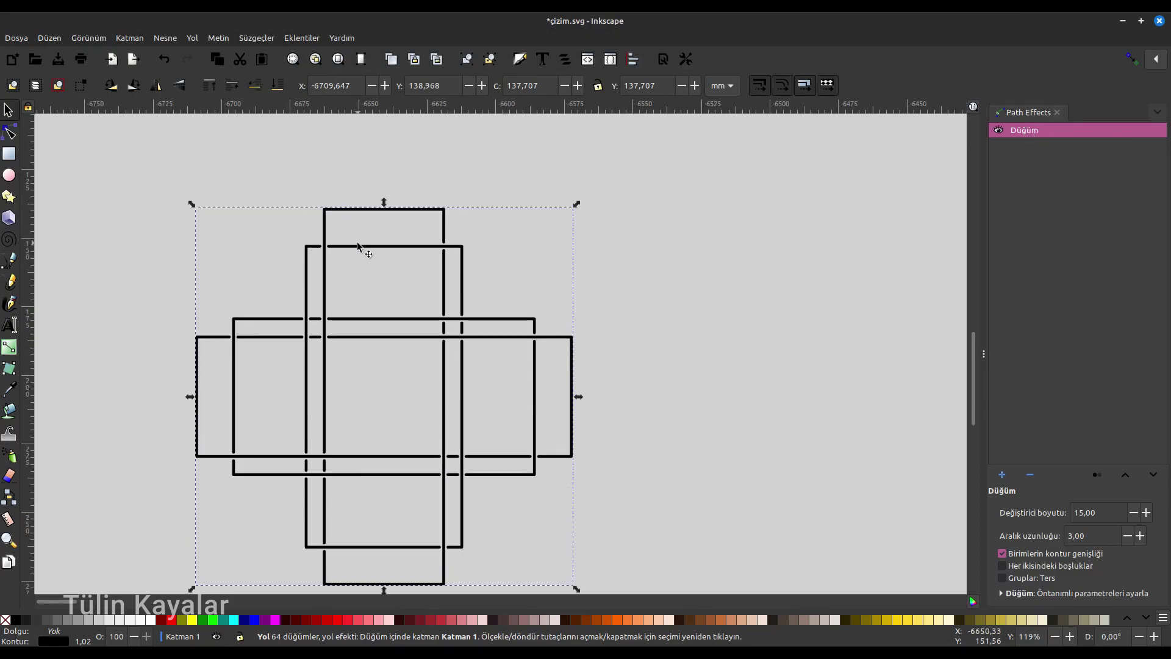
scroll(361, 253, down, 4)
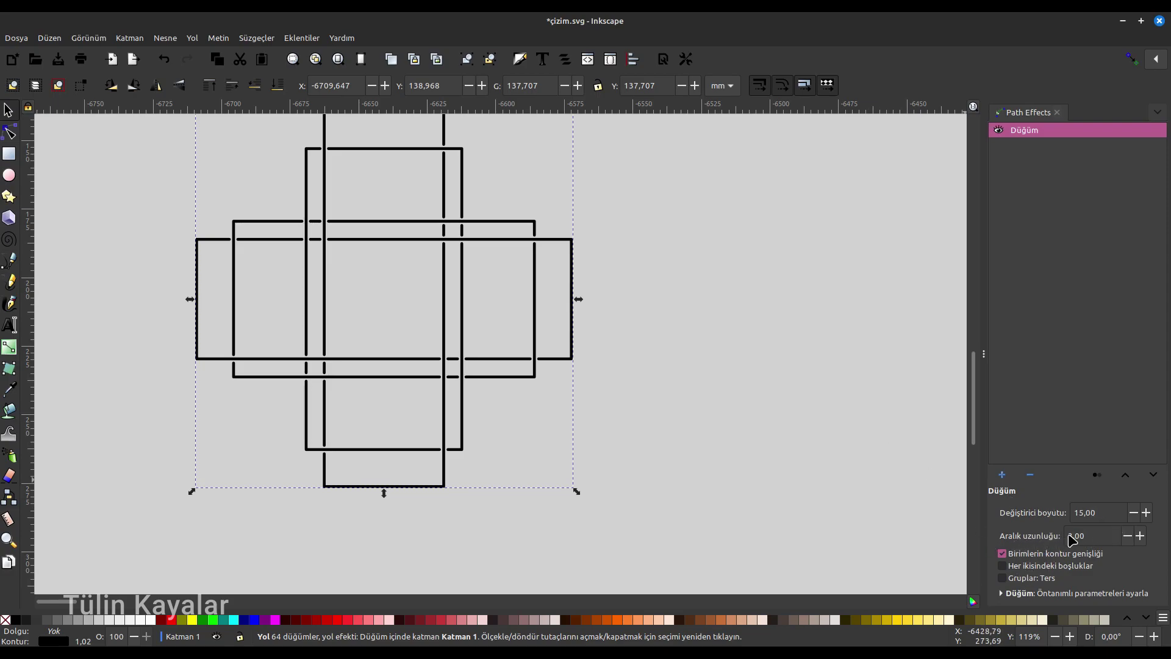
drag(1092, 531, 1041, 537)
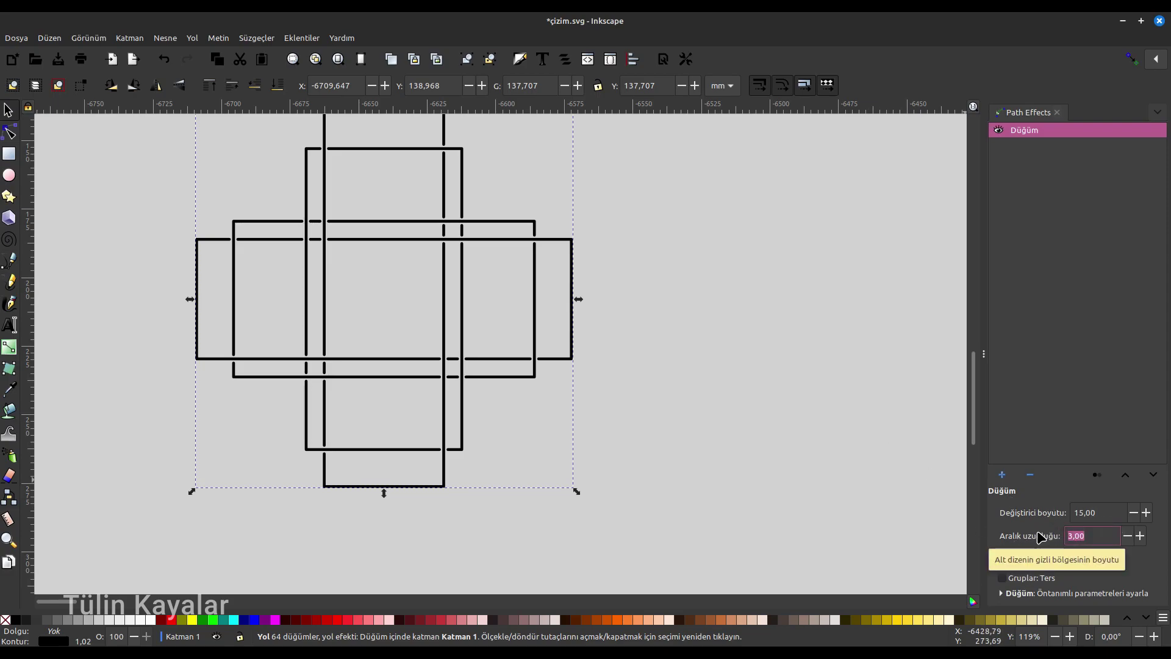
text(9)
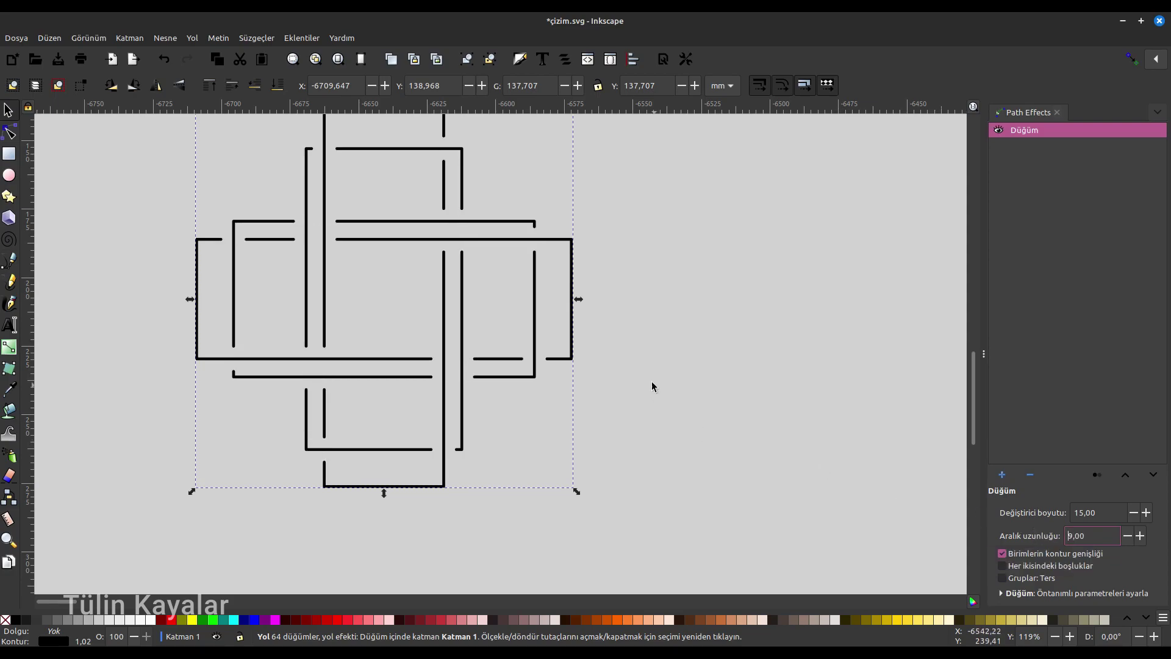
ctrl+scroll(635, 381, down, 1)
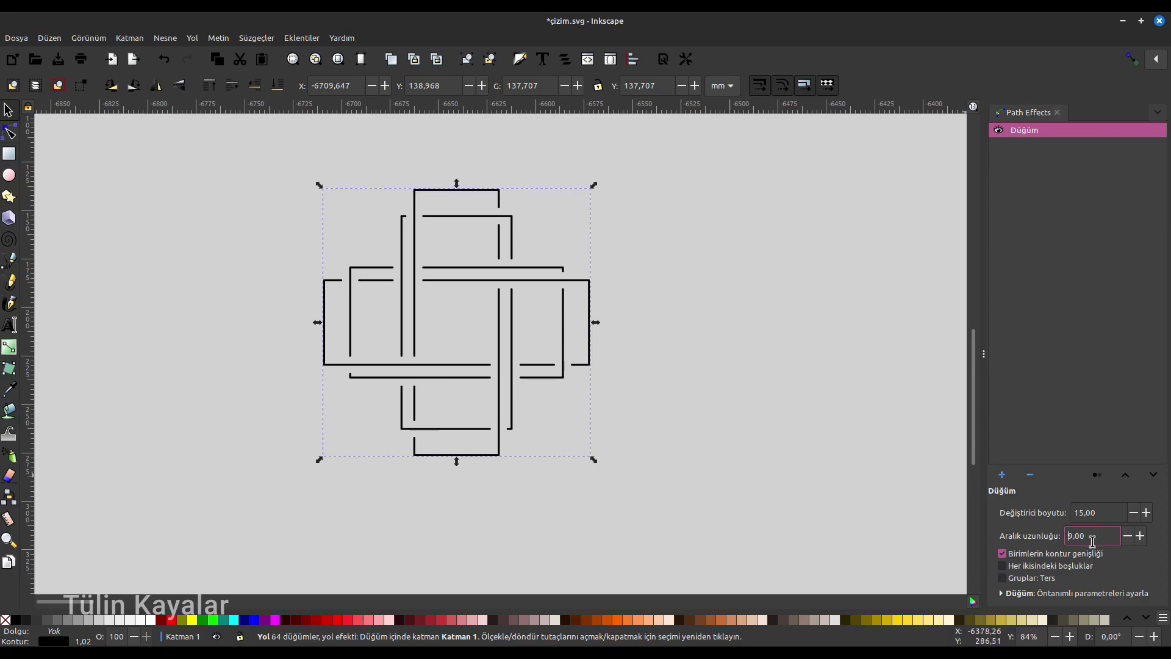
key(Return)
text(12)
key(Return)
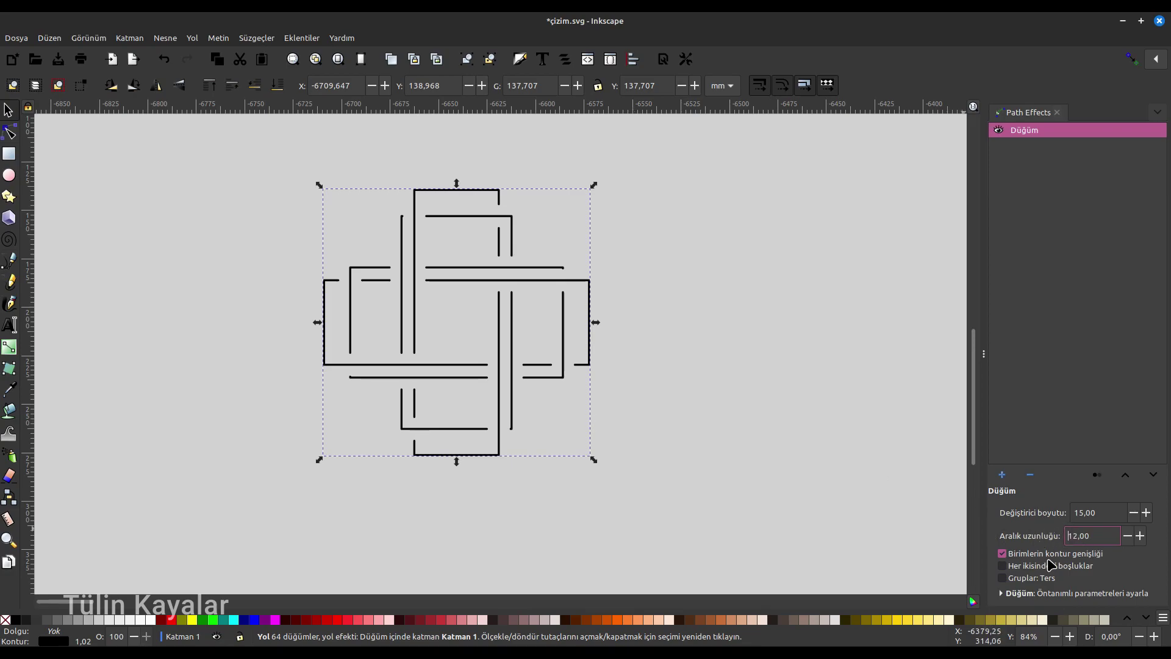
Try the Knot's stroke-width gap sizing and gaps-on-both-crossings options, then turn both back off.
click(1002, 555)
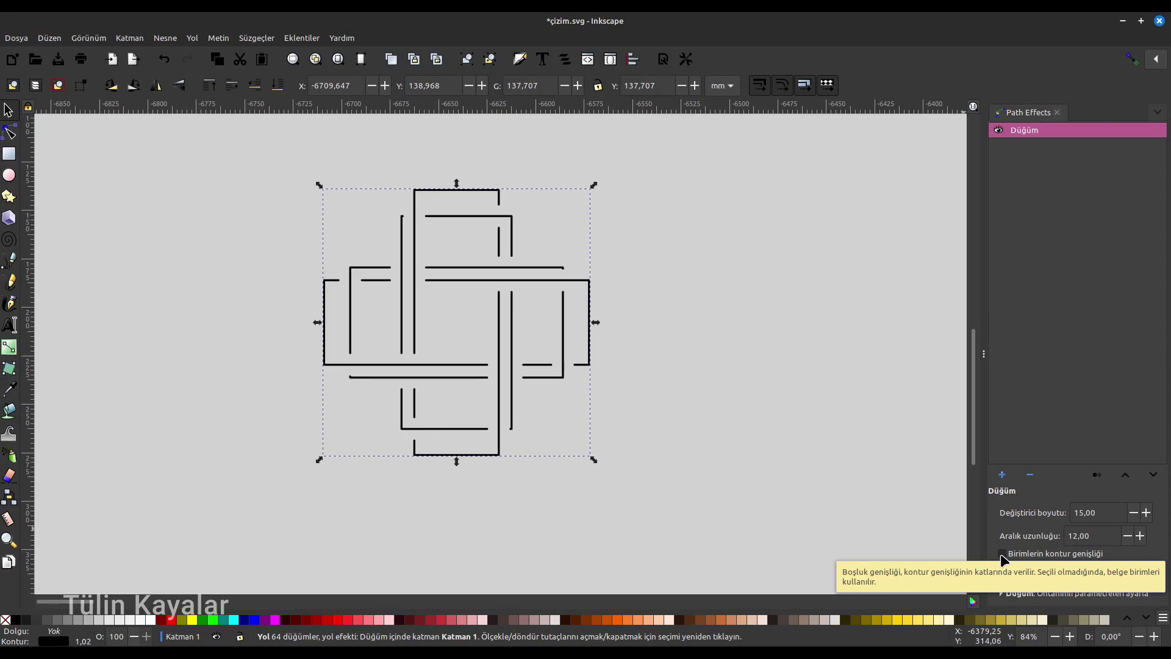
click(1003, 555)
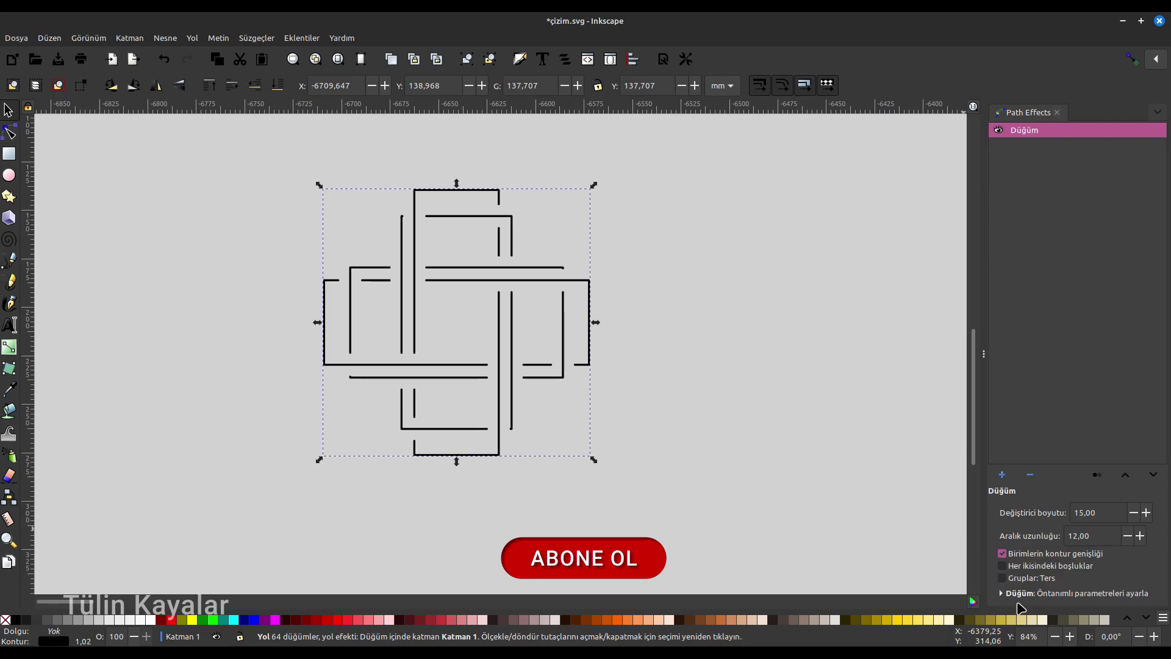
click(1003, 566)
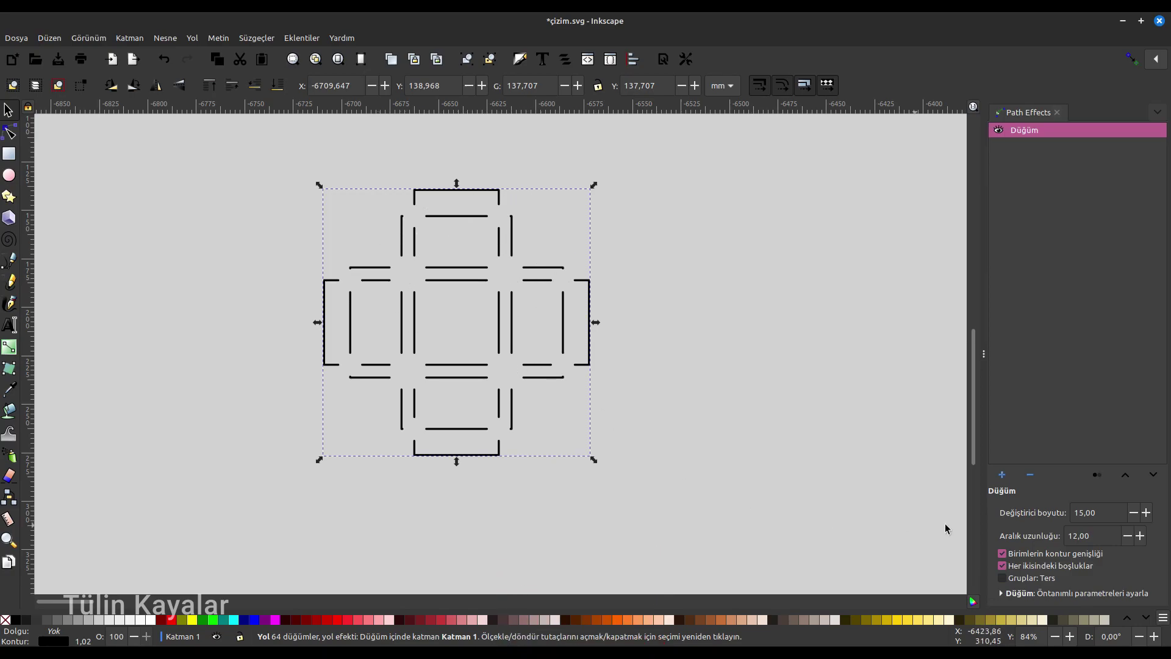
click(1003, 565)
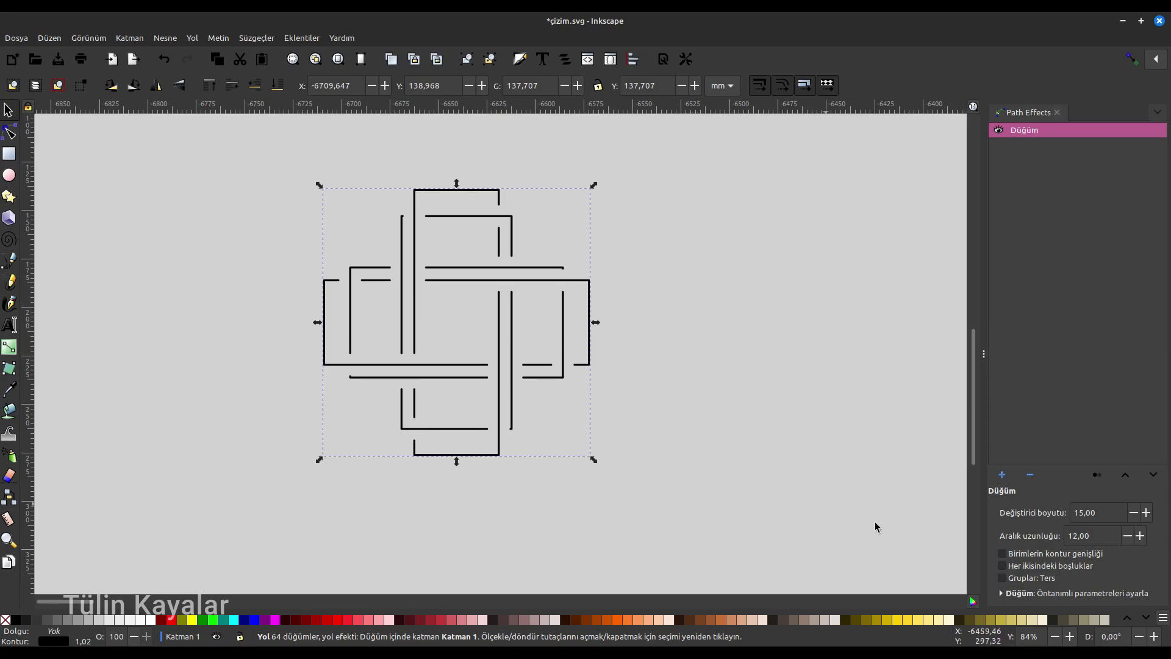
Zoom out and move the knot motif to the upper left.
click(663, 340)
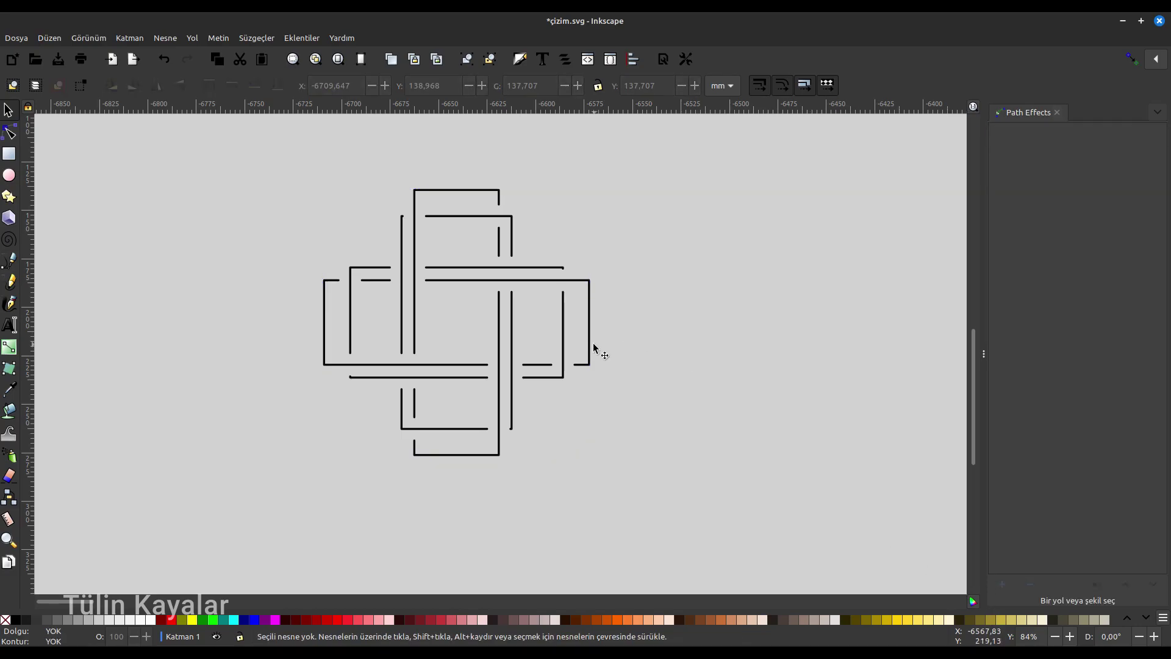
scroll(538, 328, down, 1)
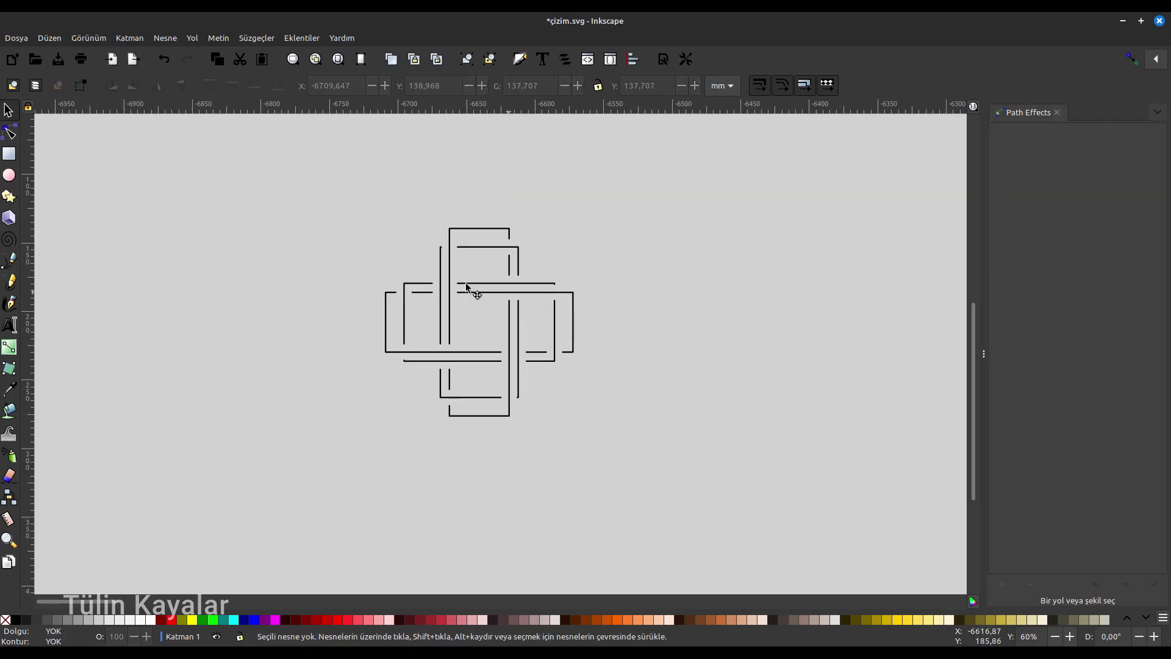
mouse_move(495, 291)
mouse_down()
mouse_move(346, 246)
mouse_move(278, 243)
mouse_up()
click(467, 301)
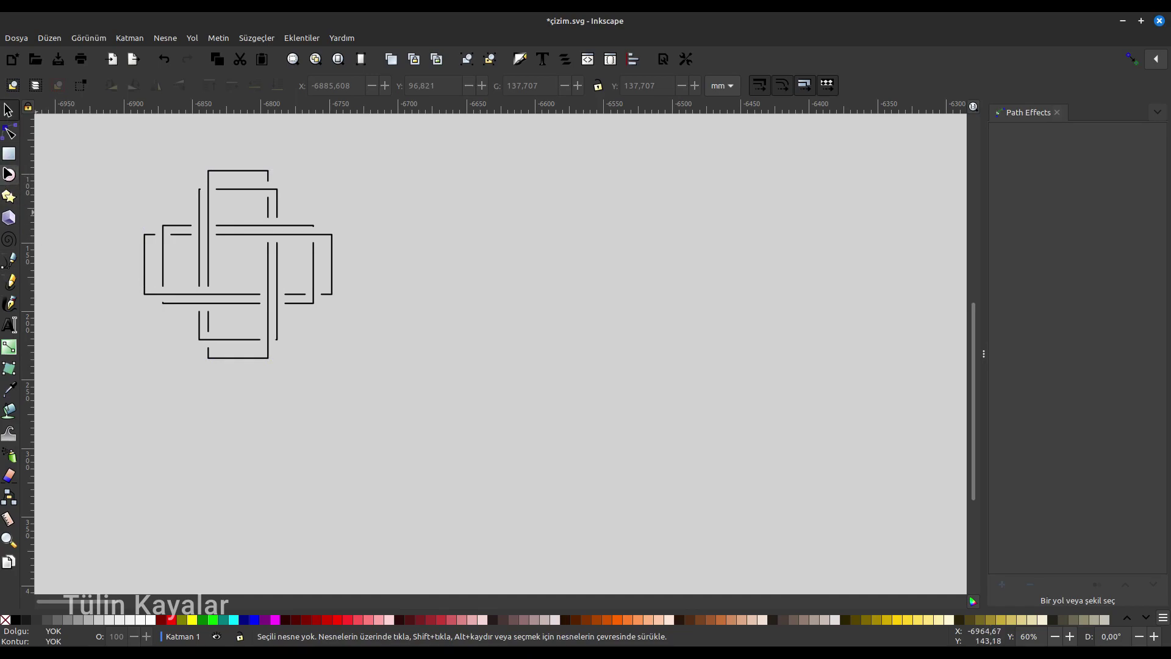
Draw a circle to the right of the knot, then reselect the knot.
click(9, 176)
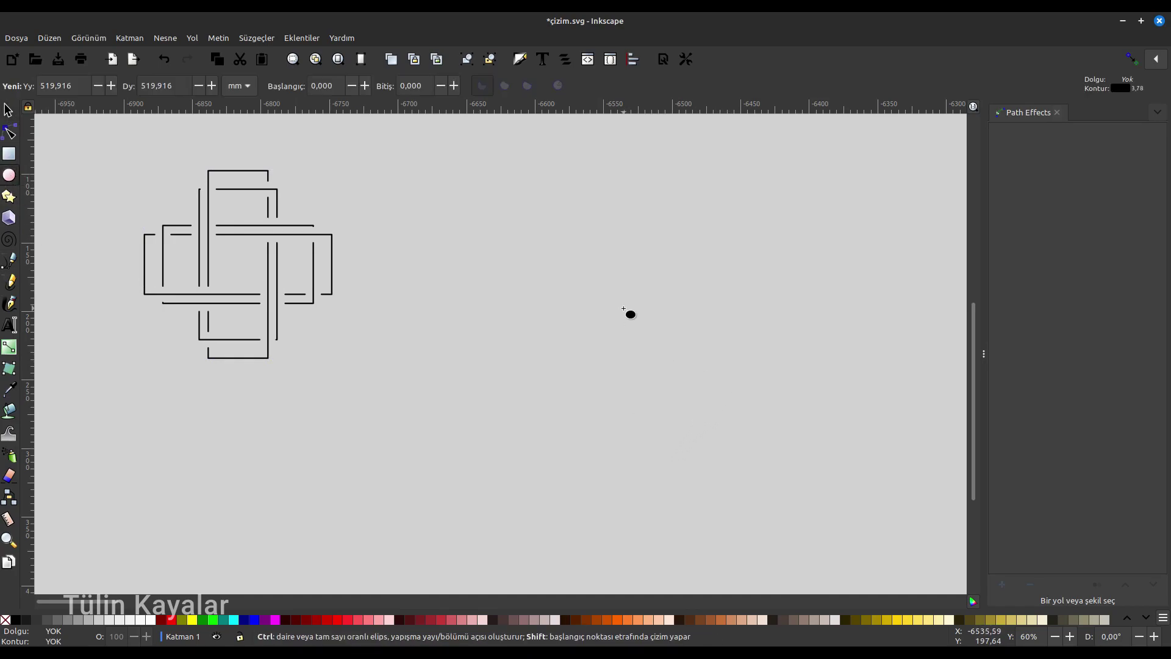
drag(567, 253, 740, 425)
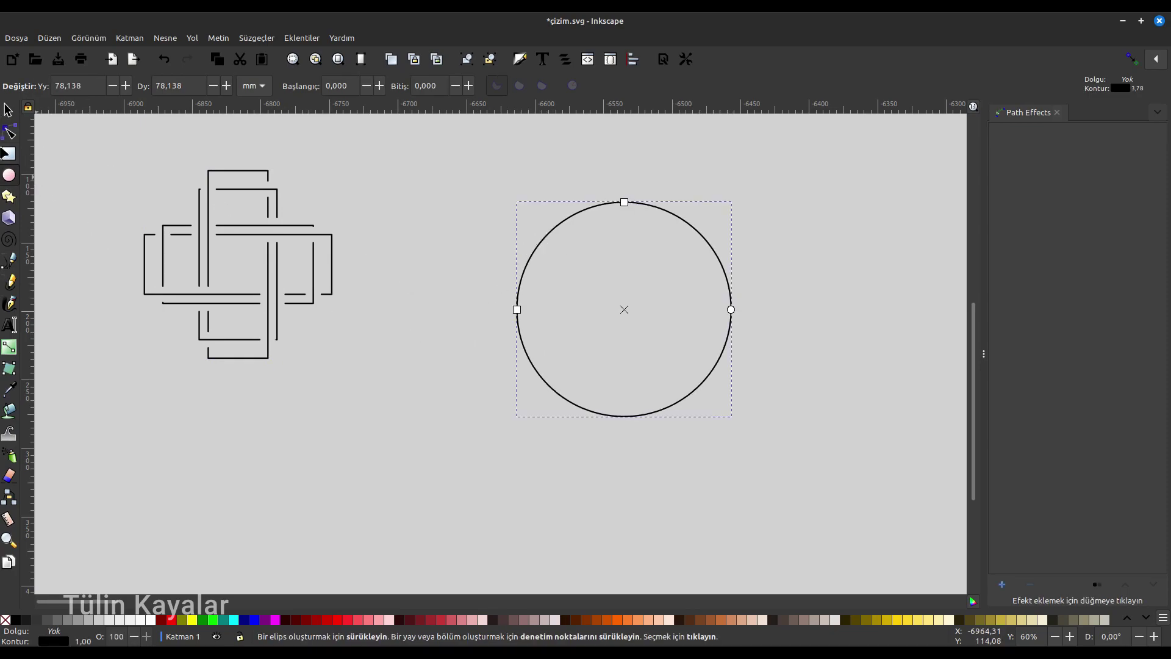
click(9, 112)
click(290, 235)
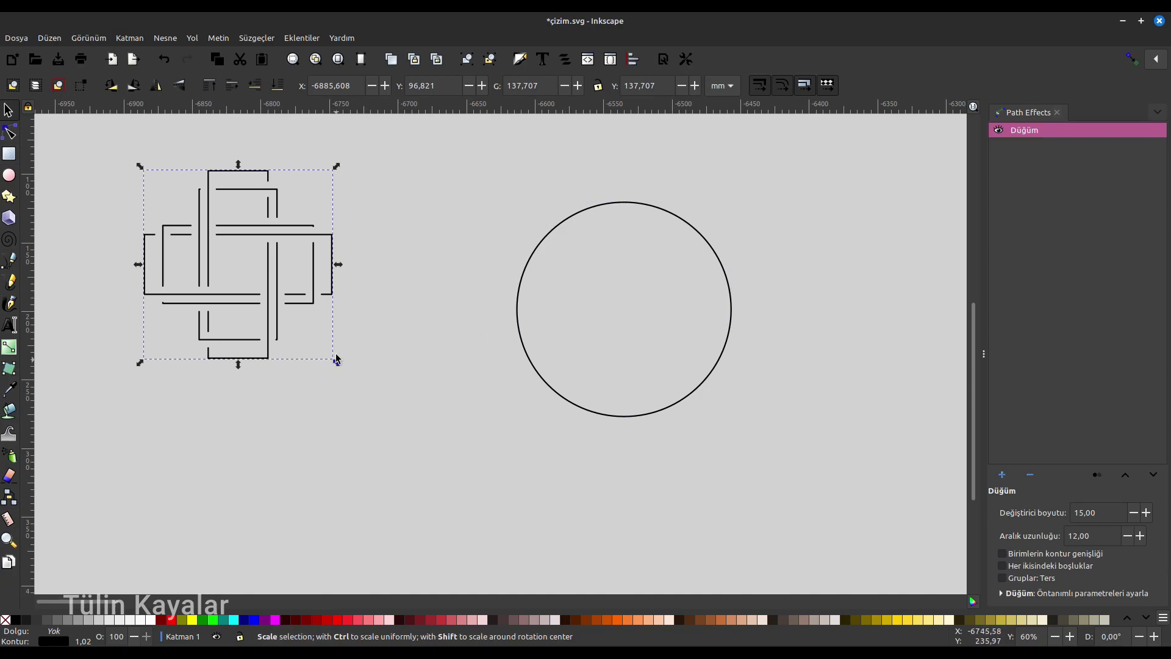
Shrink the knot to about 71 mm wide with stroke scaling turned off.
drag(337, 363, 298, 331)
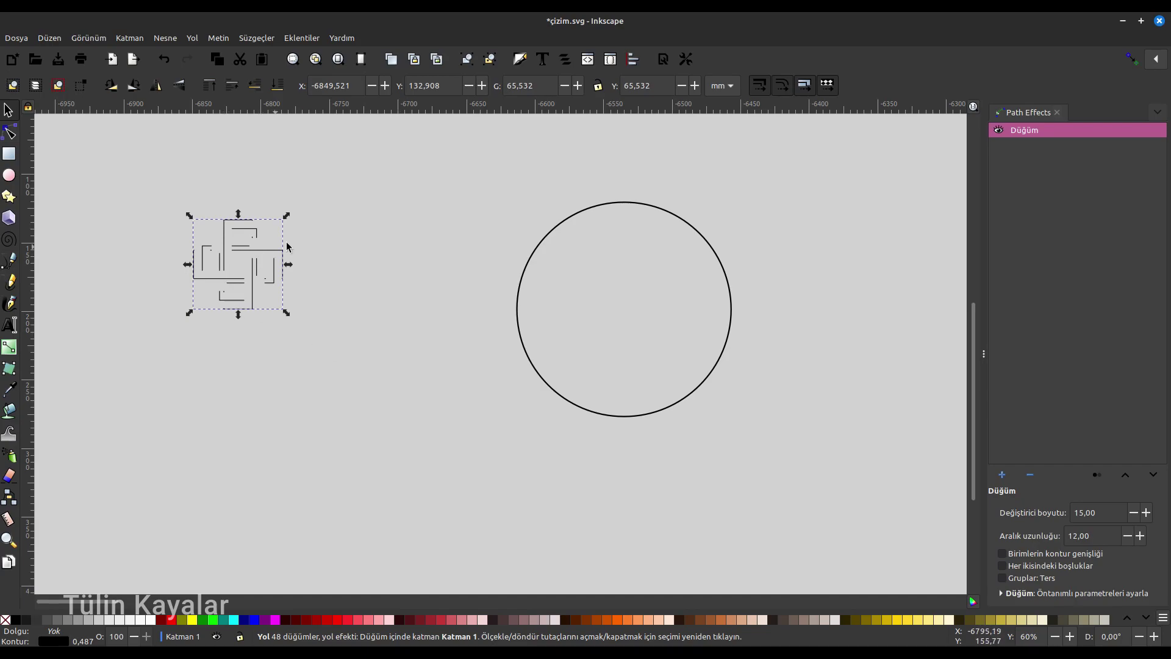
click(752, 91)
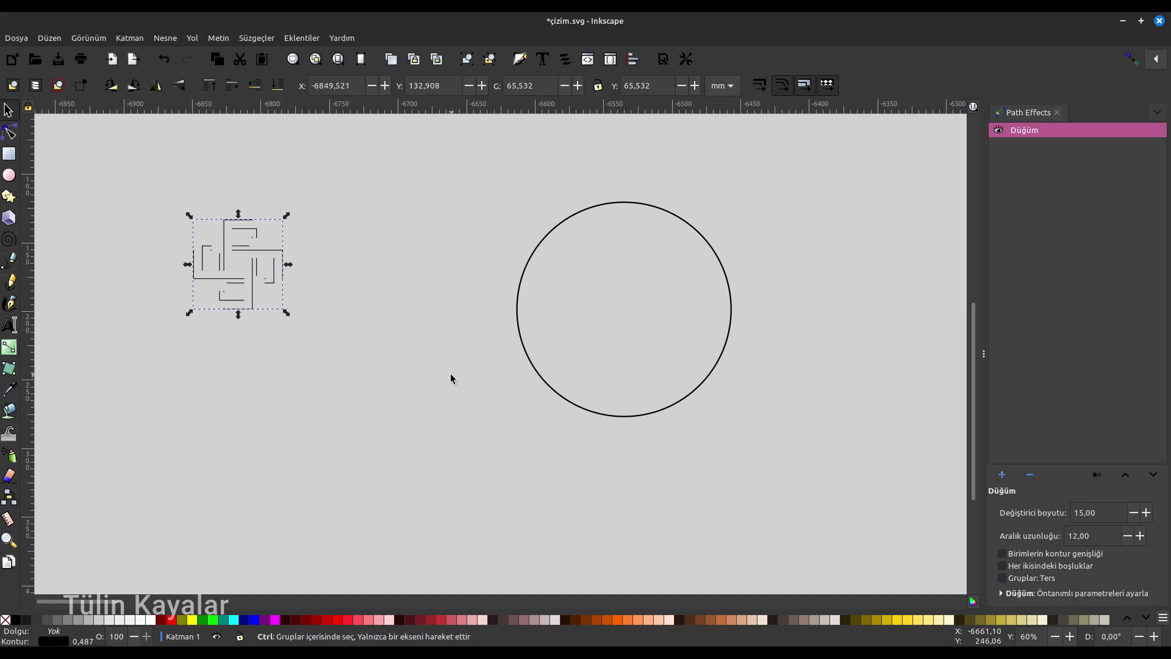
key(ctrl+z)
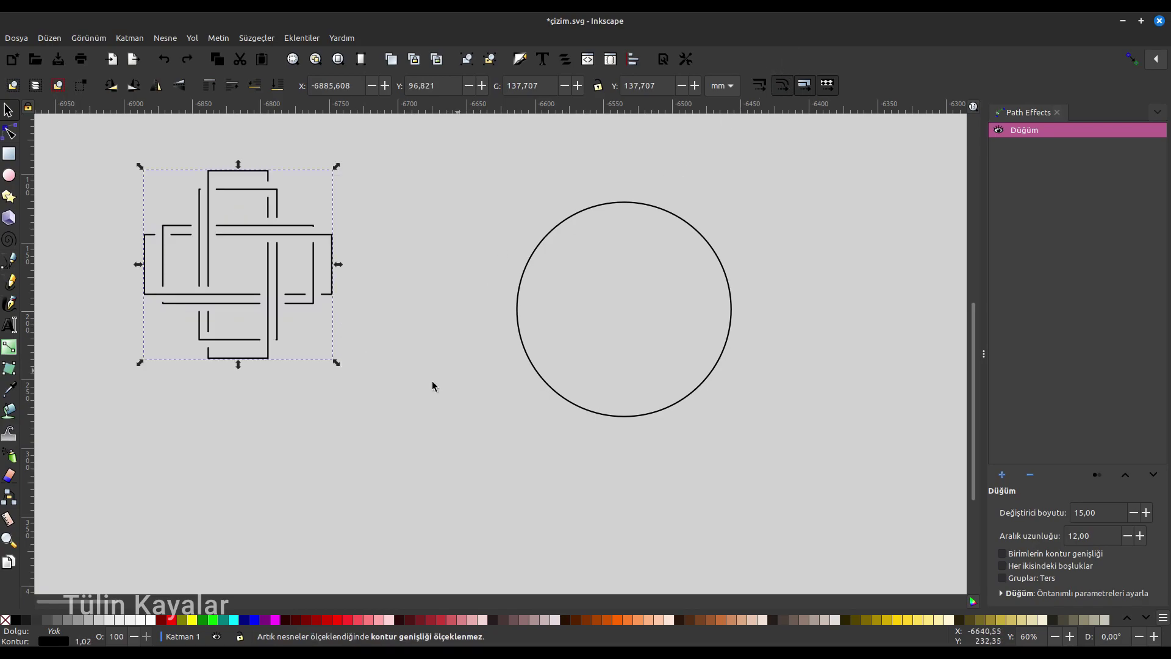
drag(336, 364, 292, 325)
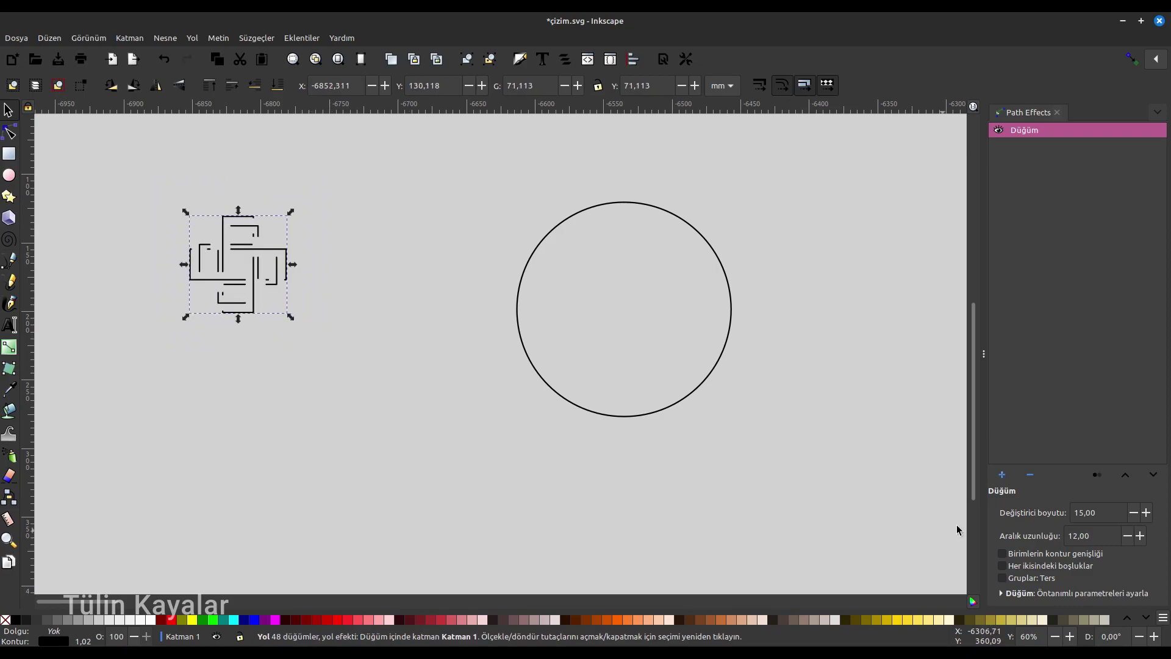
Set the Knot gap length to 7, trying 4 and 5 along the way.
click(1092, 535)
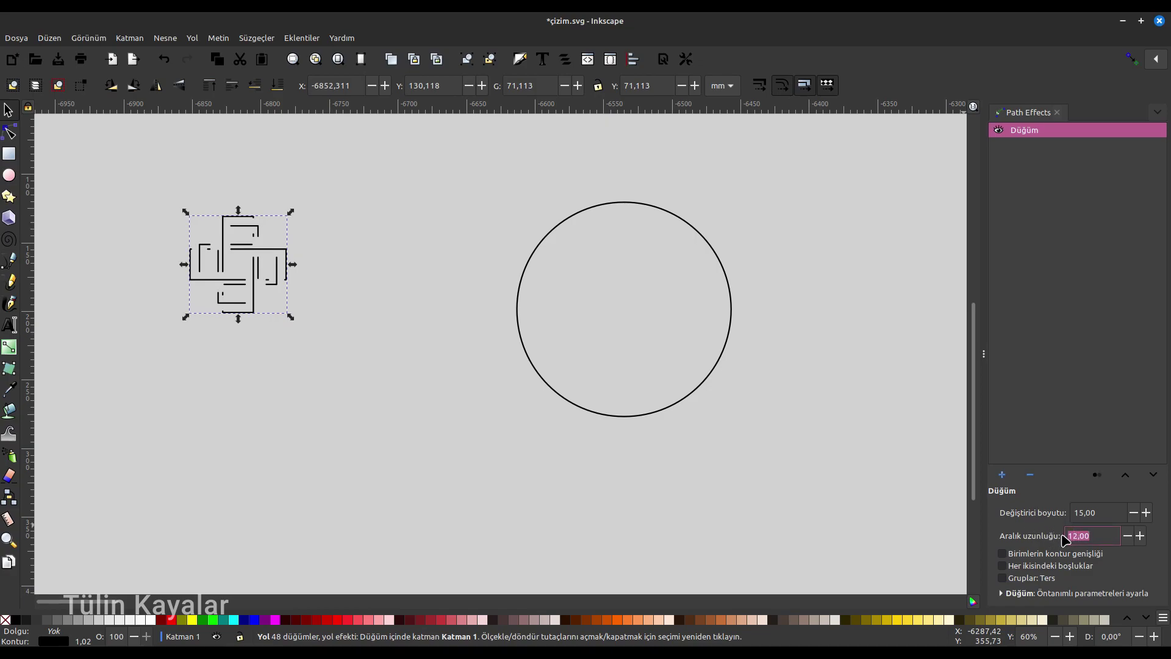
text(4)
key(Return)
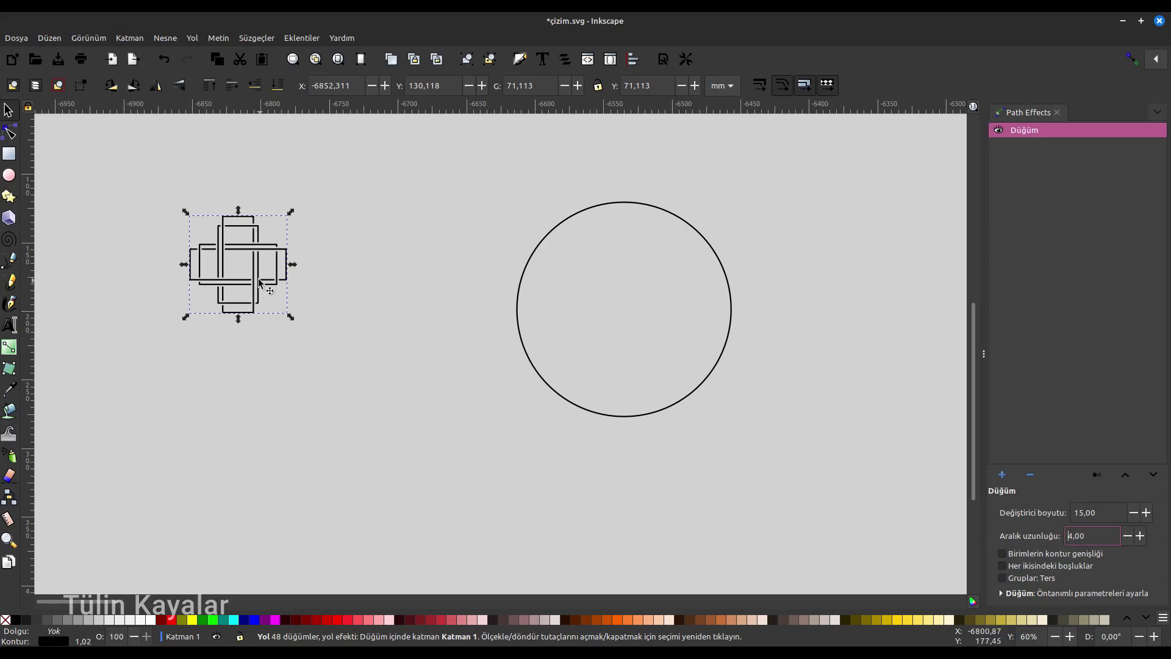
scroll(252, 278, up, 1)
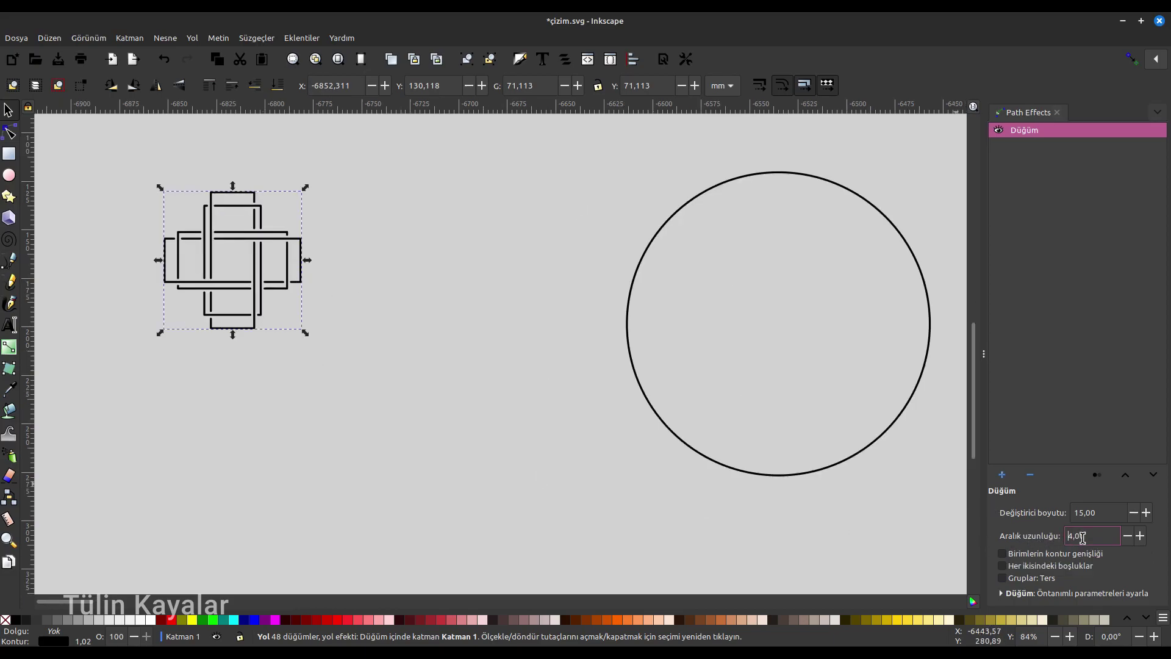
double_click(1065, 536)
text(5)
key(Return)
double_click(1077, 535)
key(Return)
scroll(369, 342, down, 2)
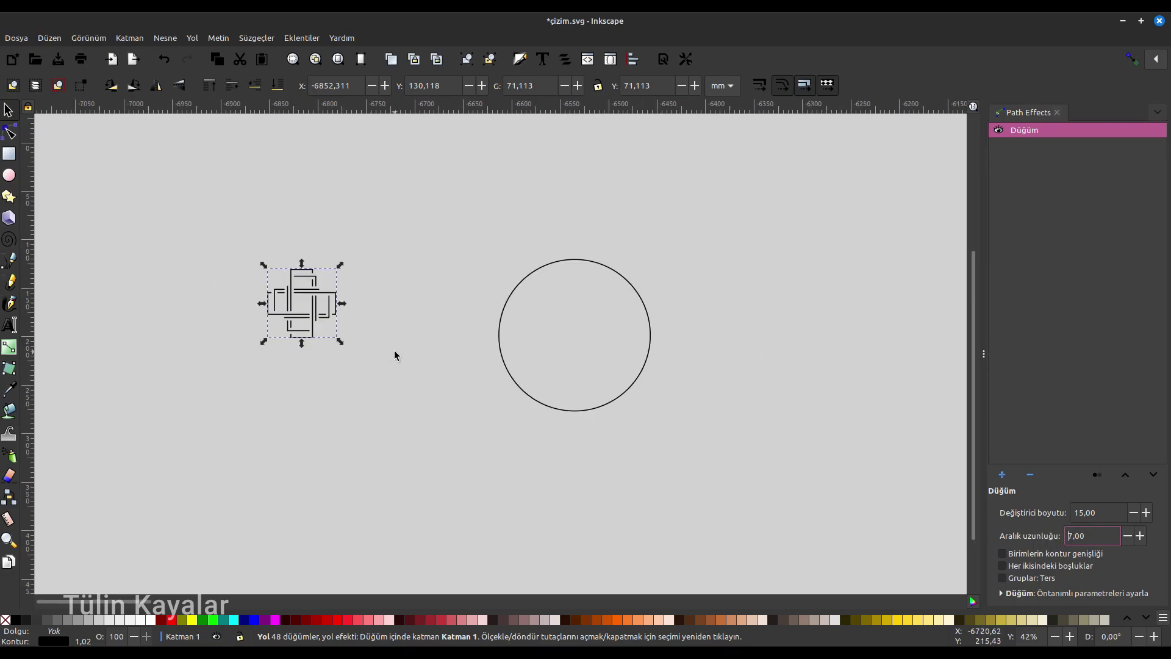
scroll(394, 354, up, 2)
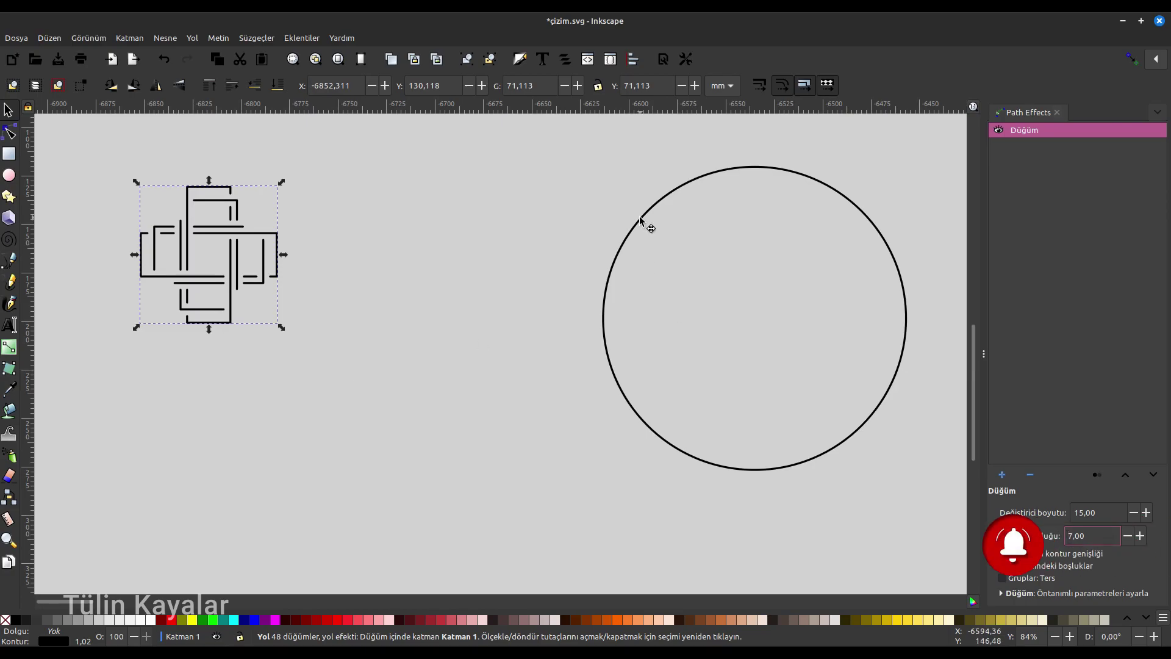
Give the circle Pattern Along Path linked to the copied knot, forming a ring of crosses.
click(641, 221)
key(Tab)
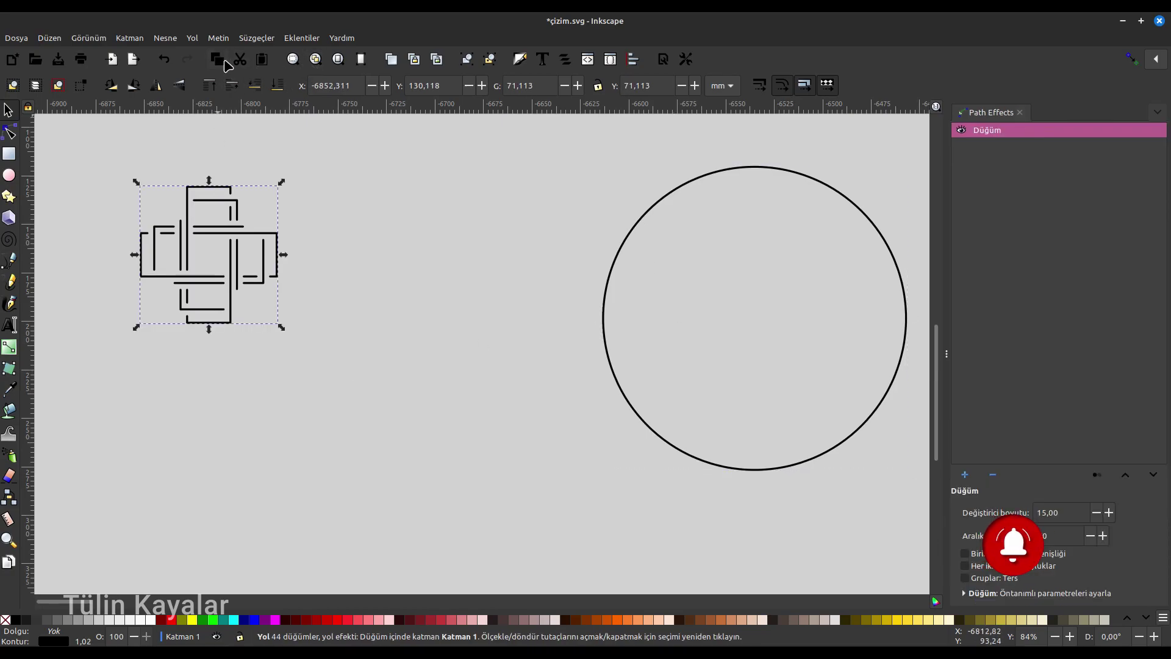
drag(752, 168, 648, 196)
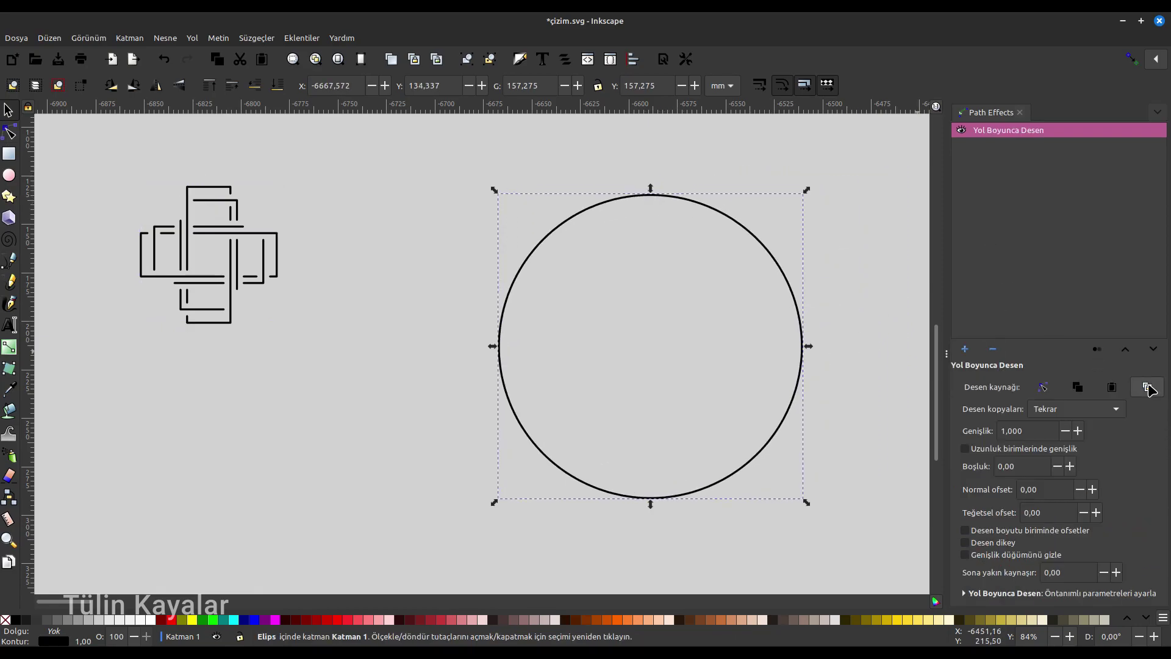
click(1148, 388)
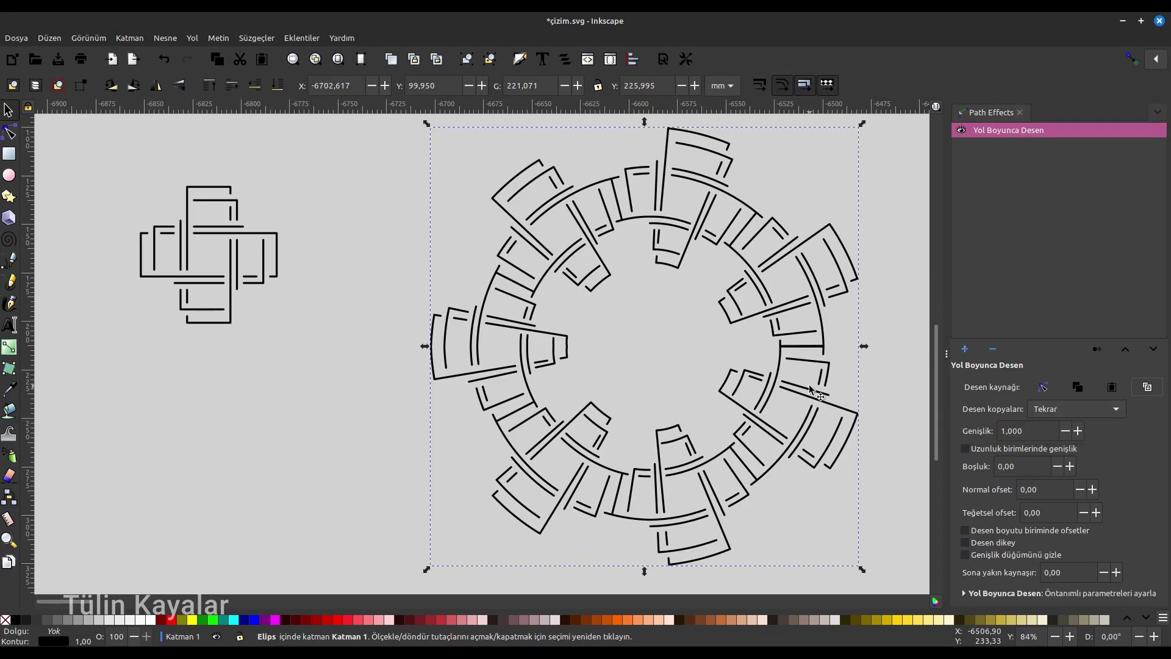
ctrl+scroll(811, 389, down, 1)
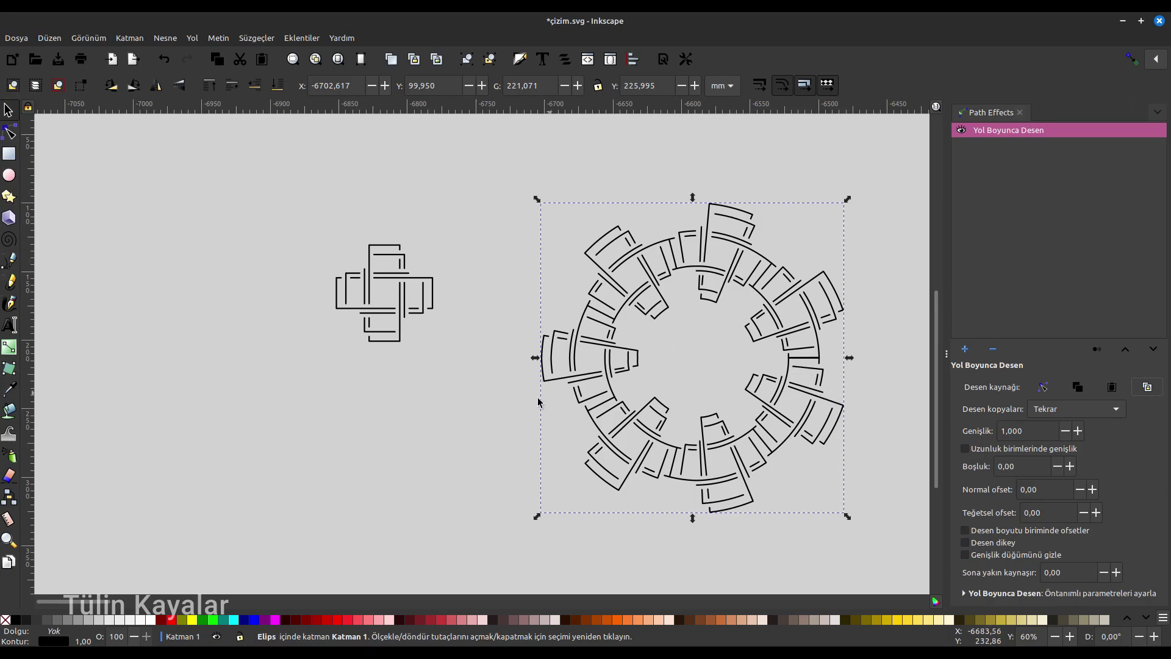
click(547, 484)
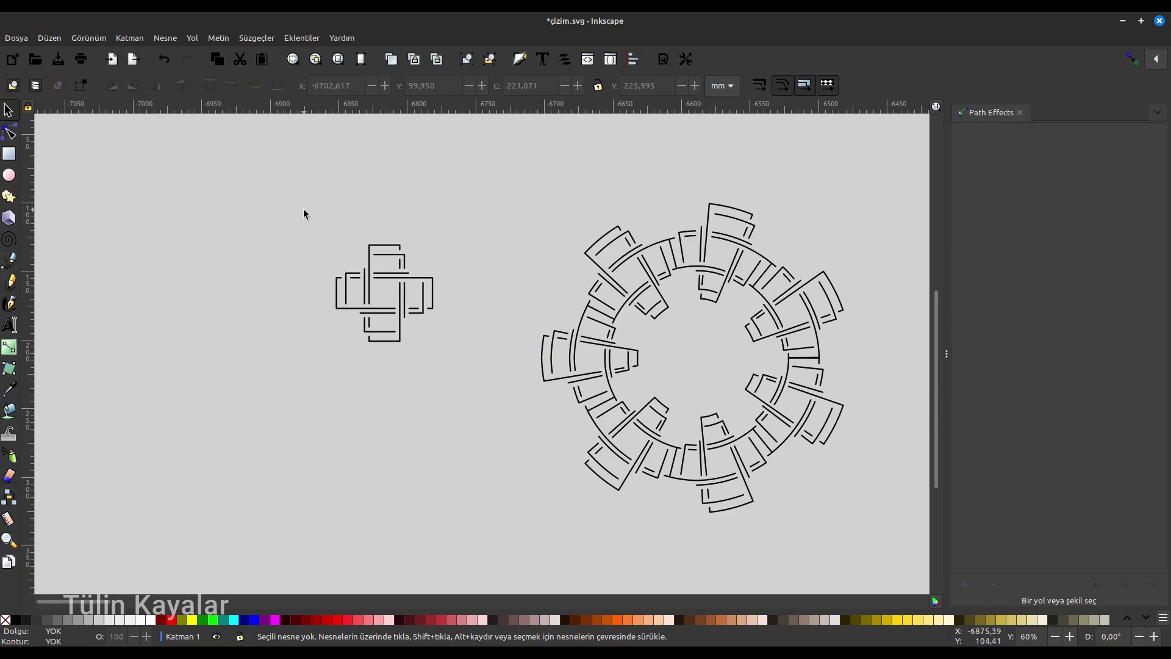
Enlarge the source knot to about 76 mm wide so the ring's repeats grow.
drag(283, 195, 490, 415)
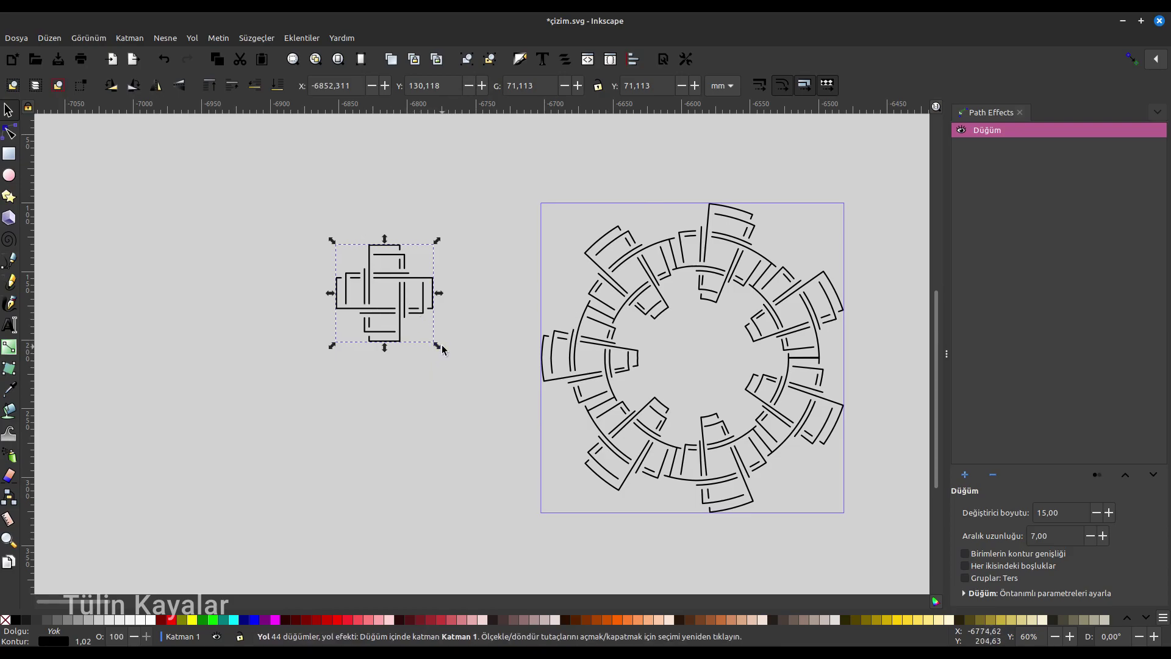
mouse_move(437, 345)
mouse_down()
mouse_move(422, 329)
mouse_move(465, 368)
mouse_move(446, 352)
mouse_up()
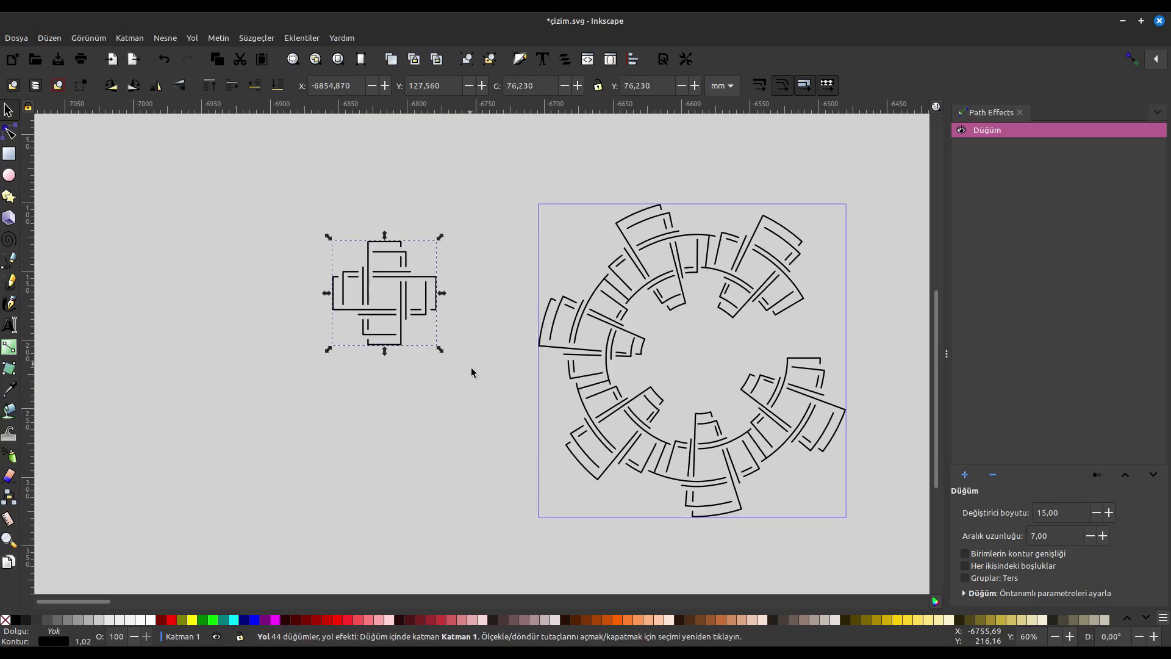
click(434, 408)
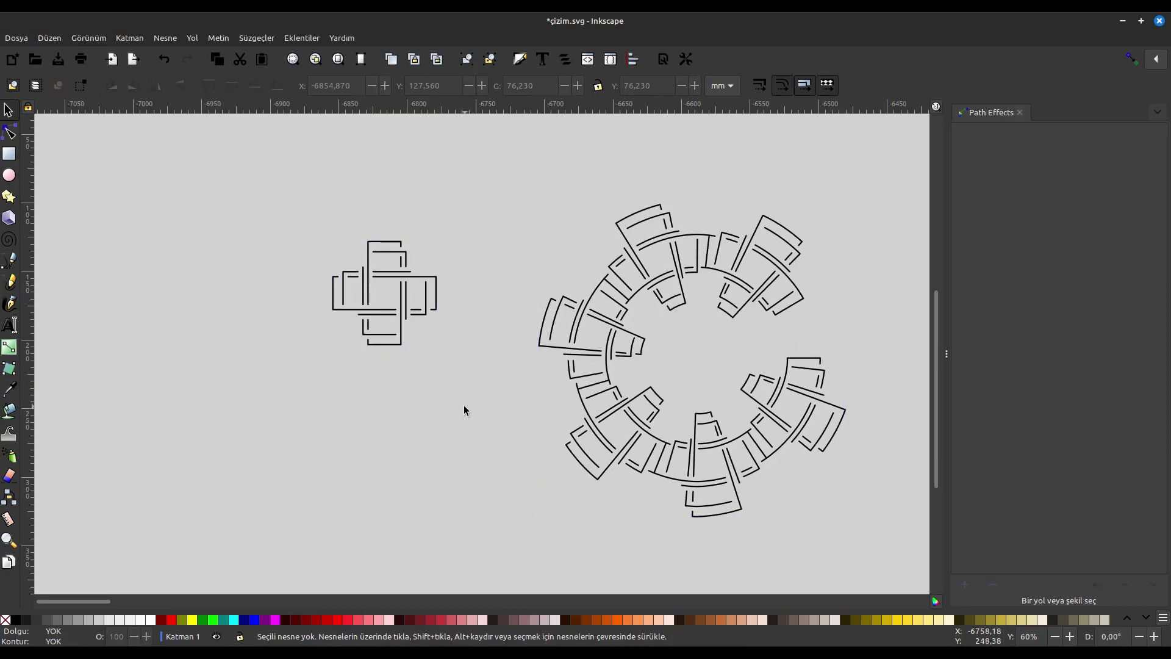